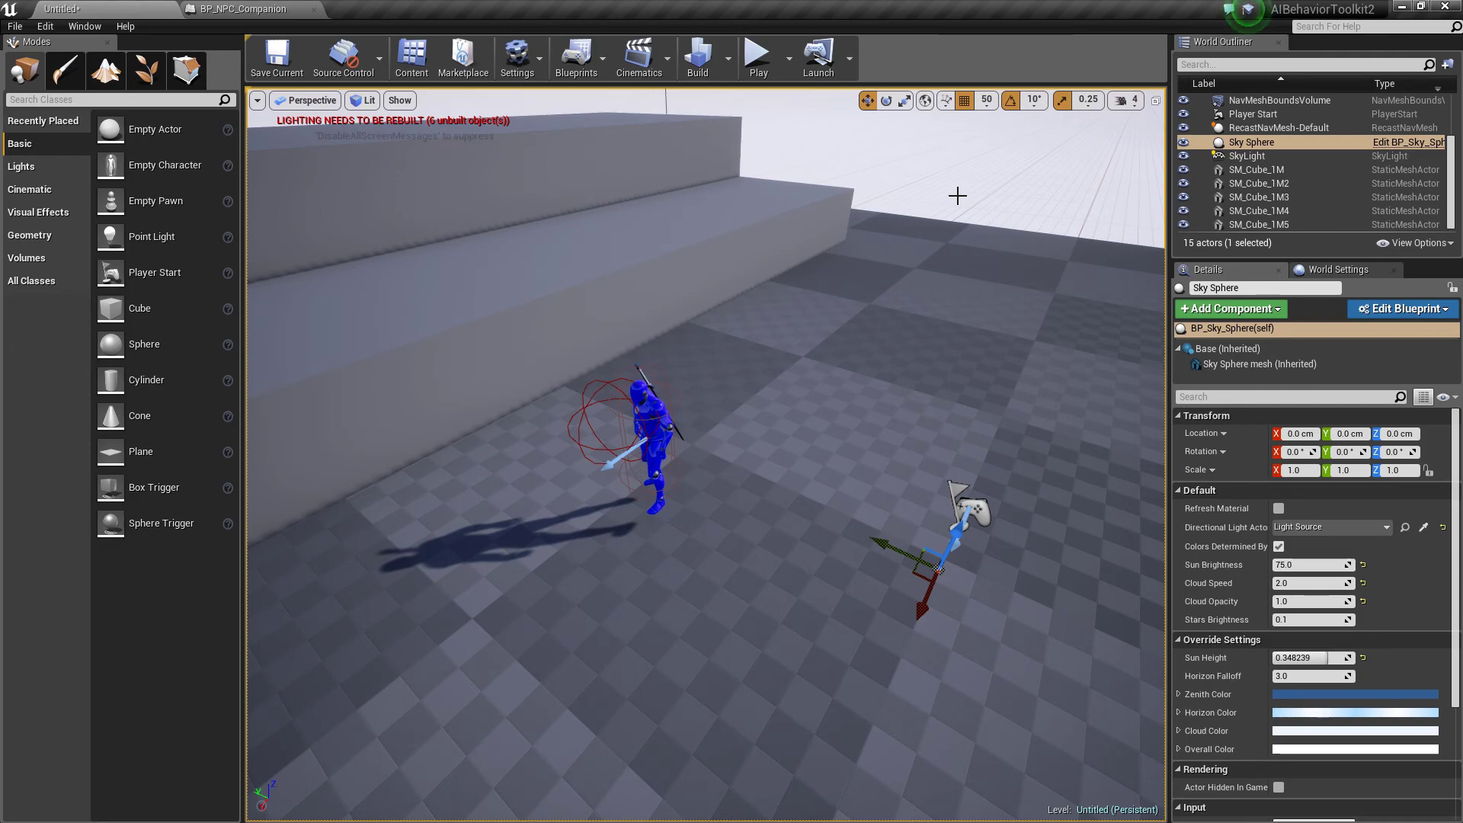
# - Survey the low wall, wide block, tall steps and companion character throughout the level
pyautogui.moveTo(706, 455); pyautogui.dragTo(960, 449, button='right')
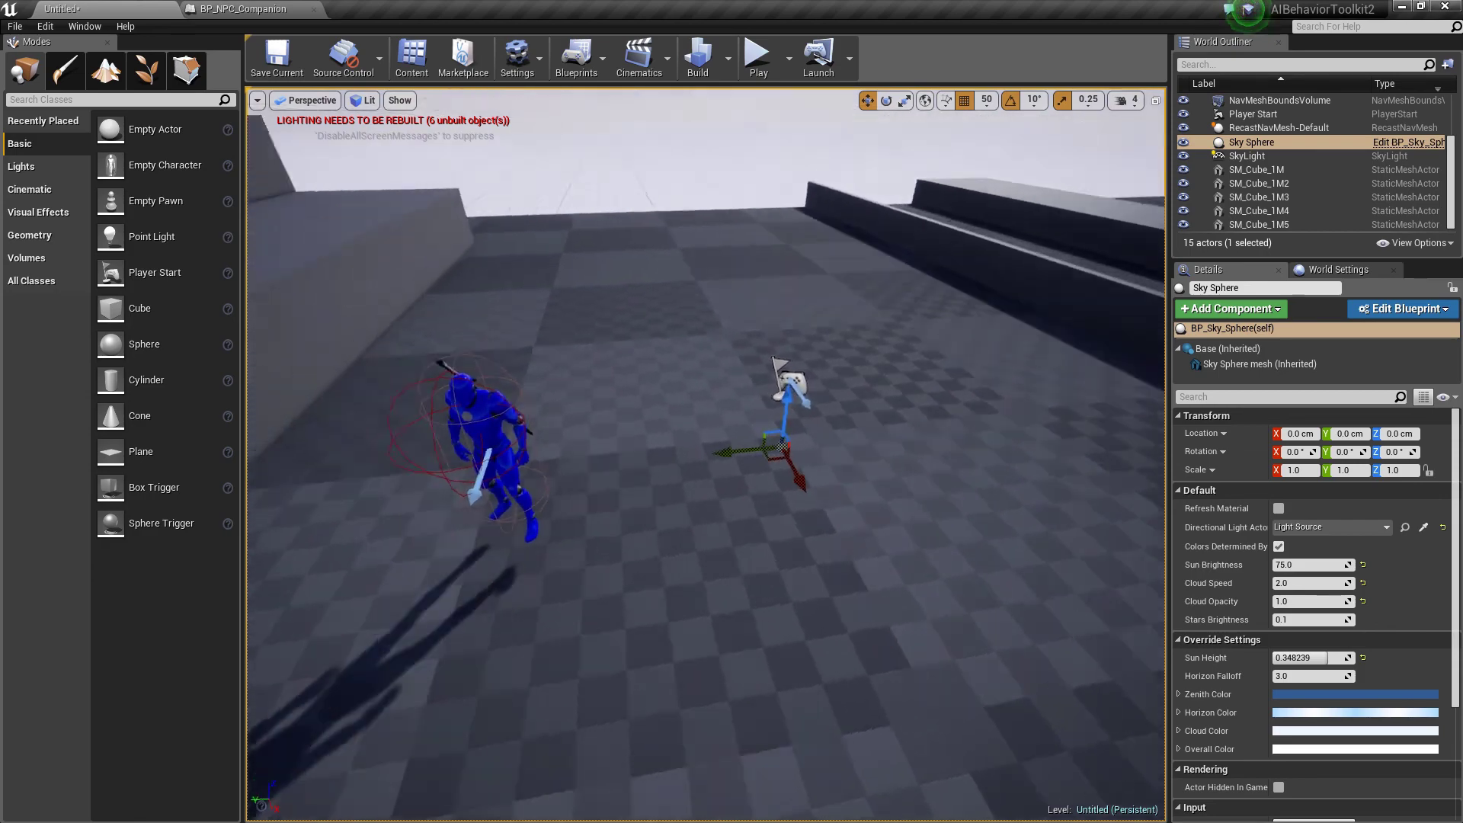
pyautogui.moveTo(705, 455); pyautogui.dragTo(846, 465, button='right')
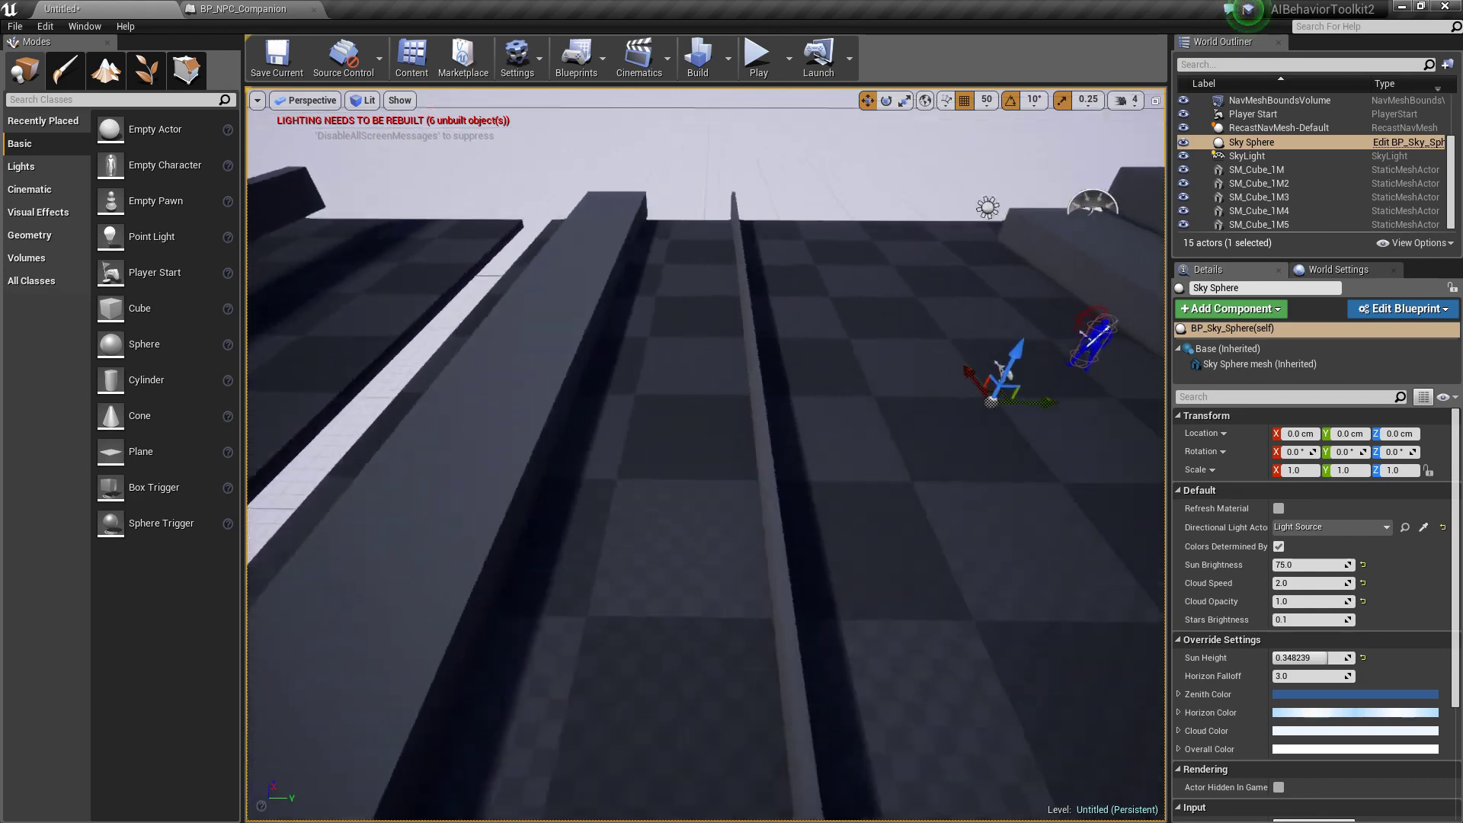
pyautogui.moveTo(706, 455); pyautogui.dragTo(762, 476, button='right')
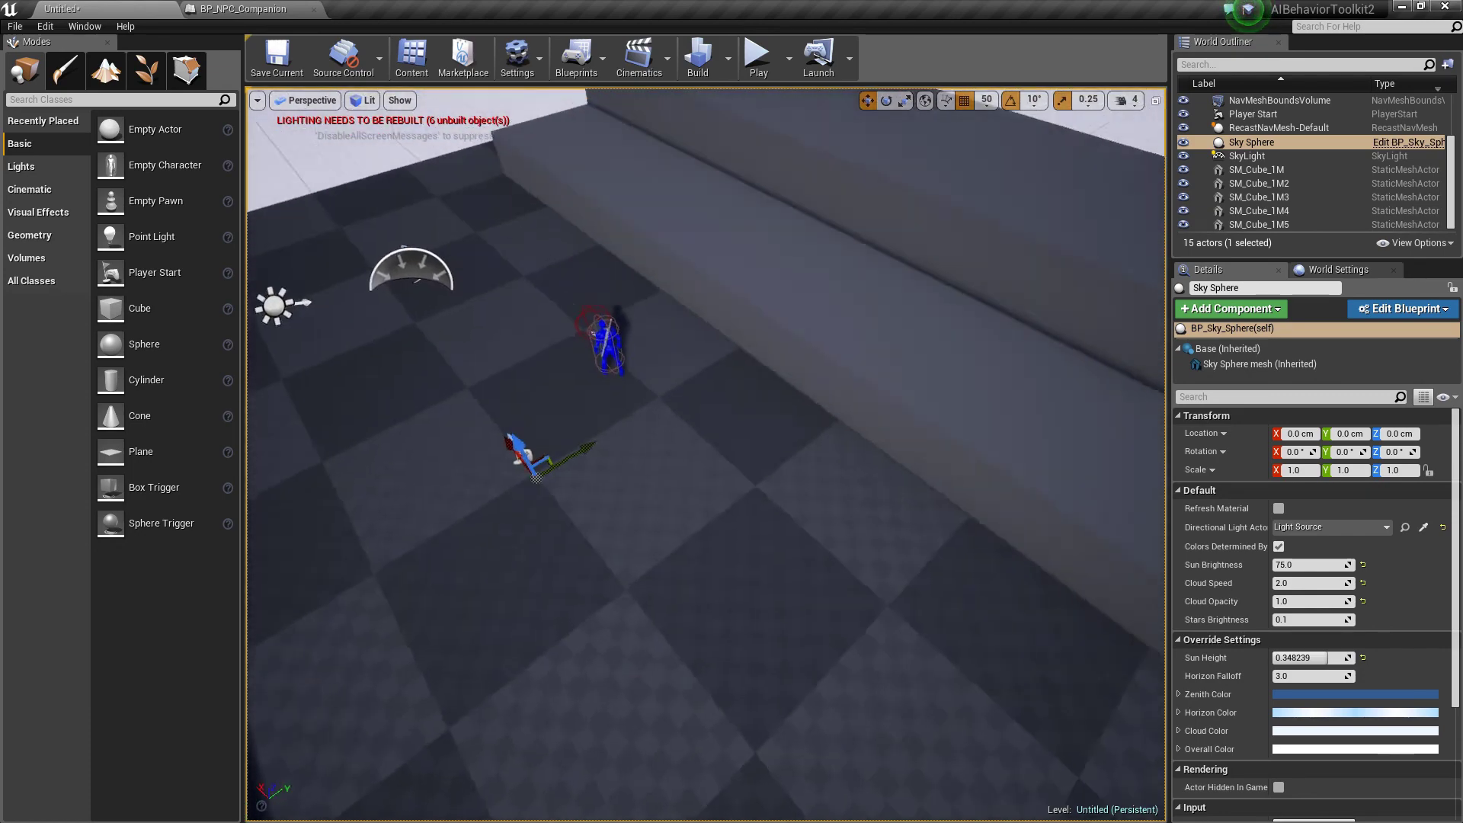
pyautogui.moveTo(462, 303)
pyautogui.mouseDown(button='right')
pyautogui.moveTo(488, 305)
pyautogui.moveTo(463, 303)
pyautogui.mouseUp(button='right')
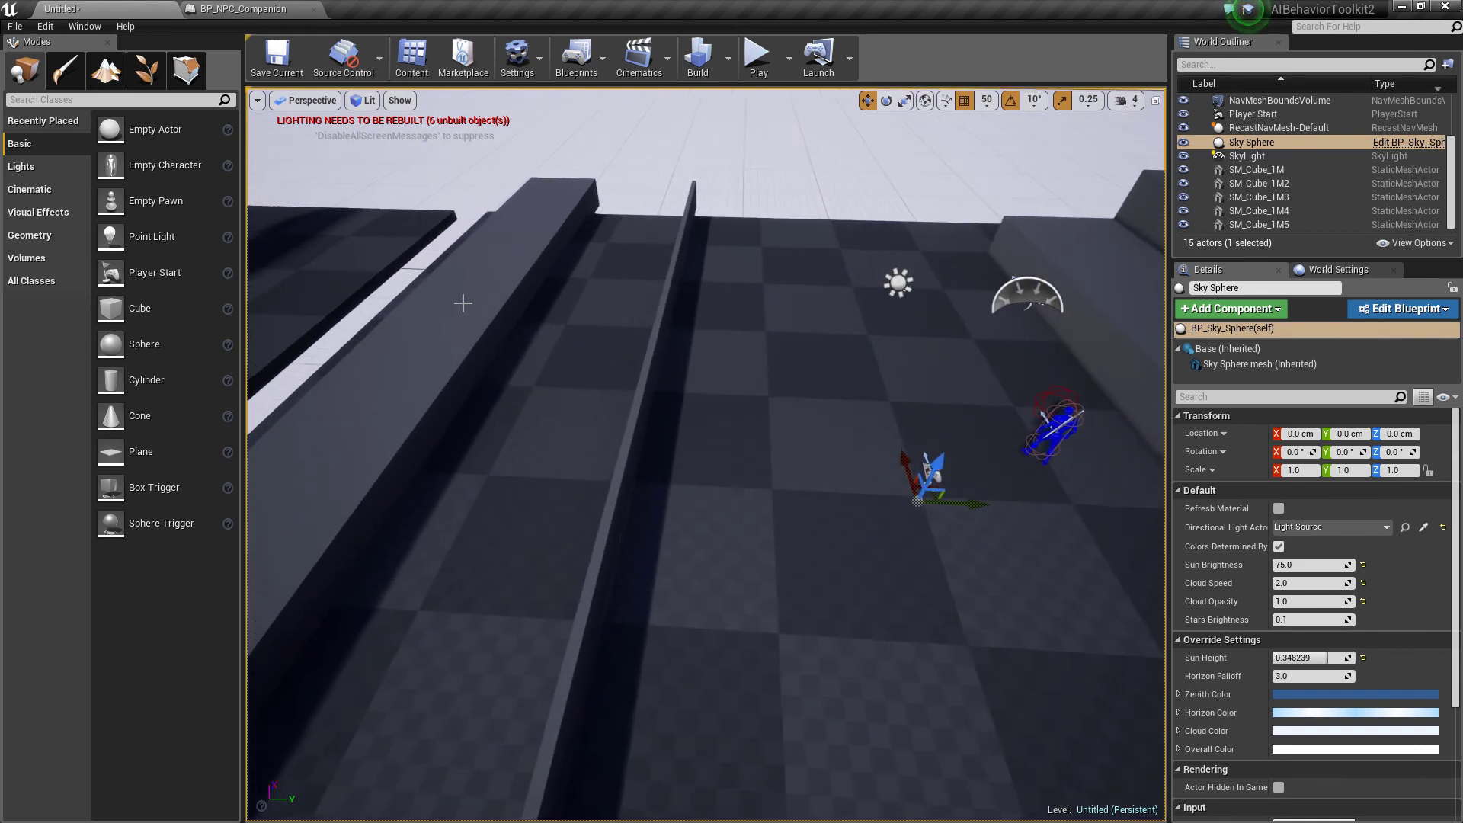
pyautogui.click(581, 343)
pyautogui.click(659, 334)
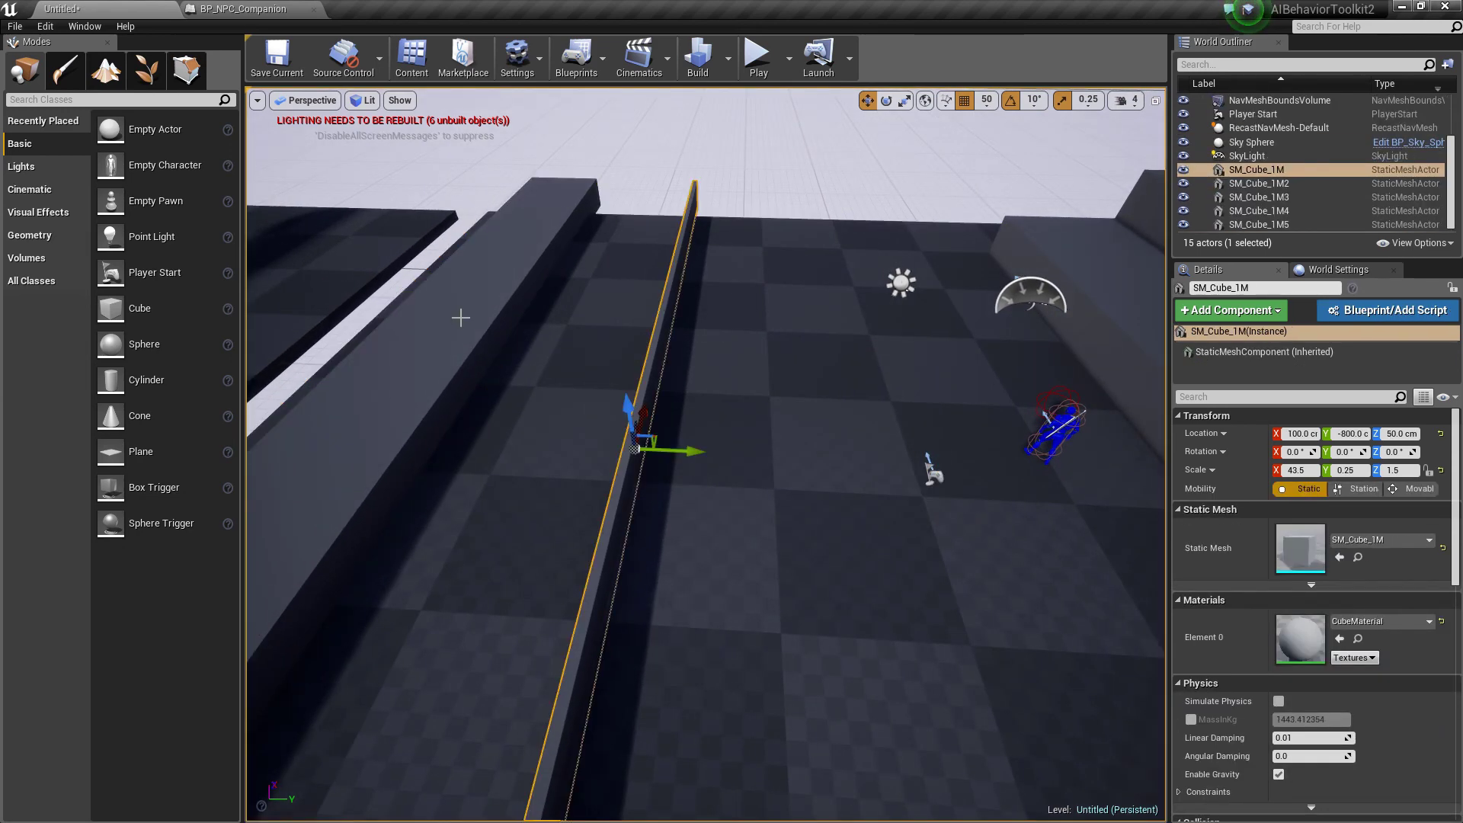
pyautogui.click(461, 317)
pyautogui.click(565, 320)
pyautogui.click(666, 333)
pyautogui.moveTo(728, 346); pyautogui.dragTo(770, 199, button='right')
pyautogui.click(770, 199)
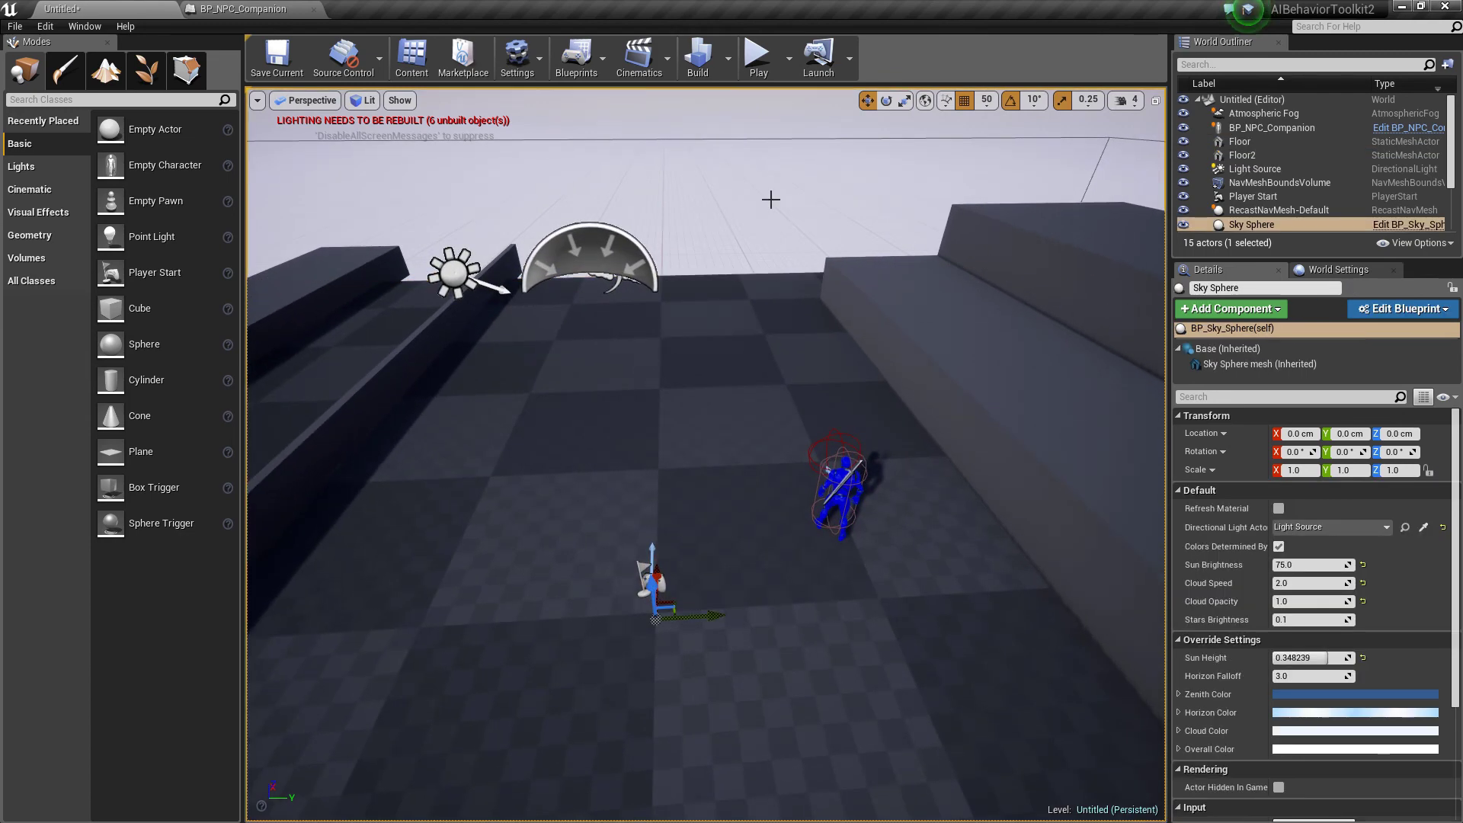
# - Review the behavior settings of BehaviorComponent in the BP_NPC_Companion blueprint, down to its Parkour Settings
pyautogui.click(273, 8)
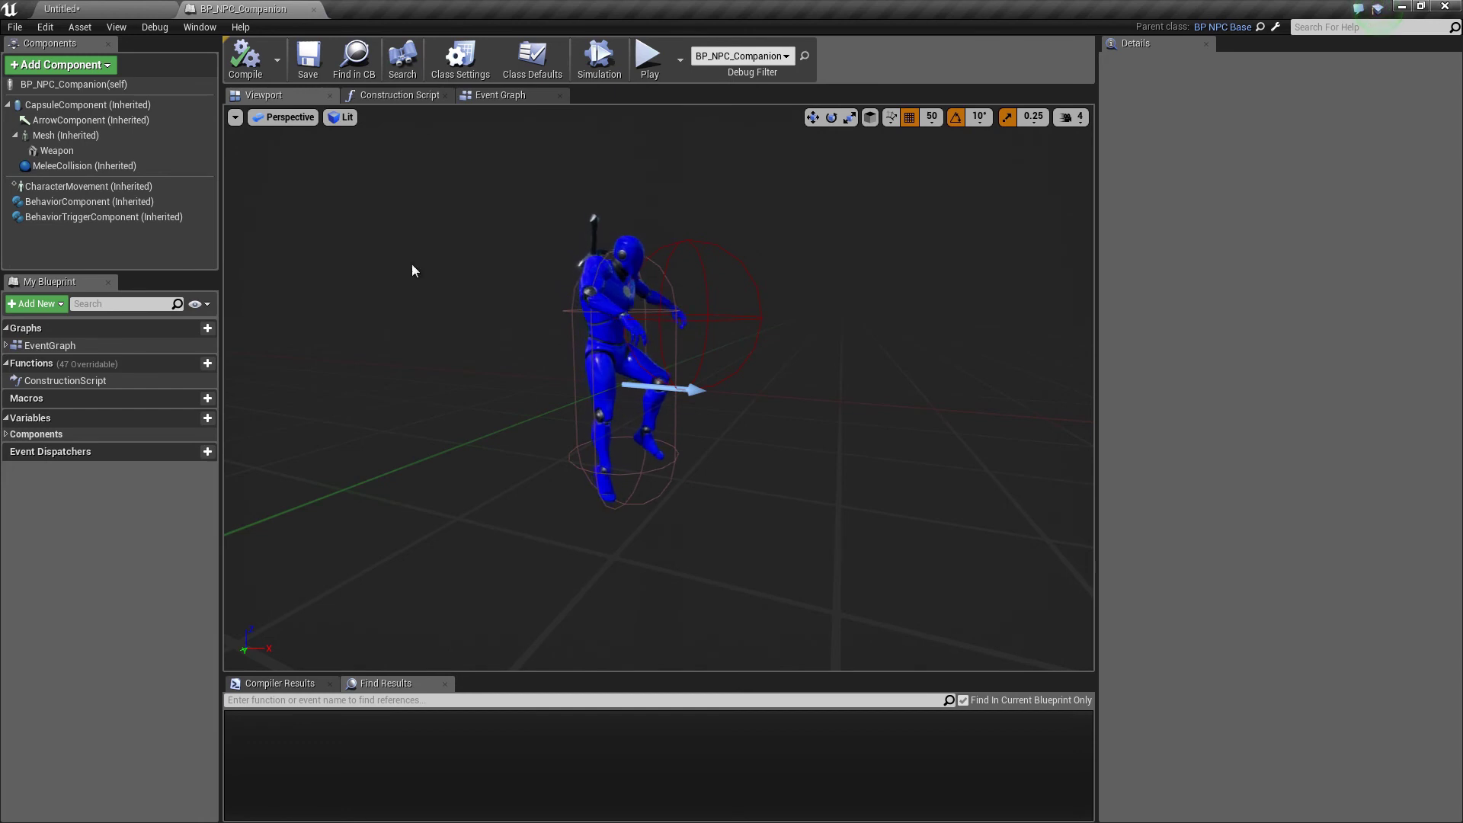
pyautogui.click(117, 203)
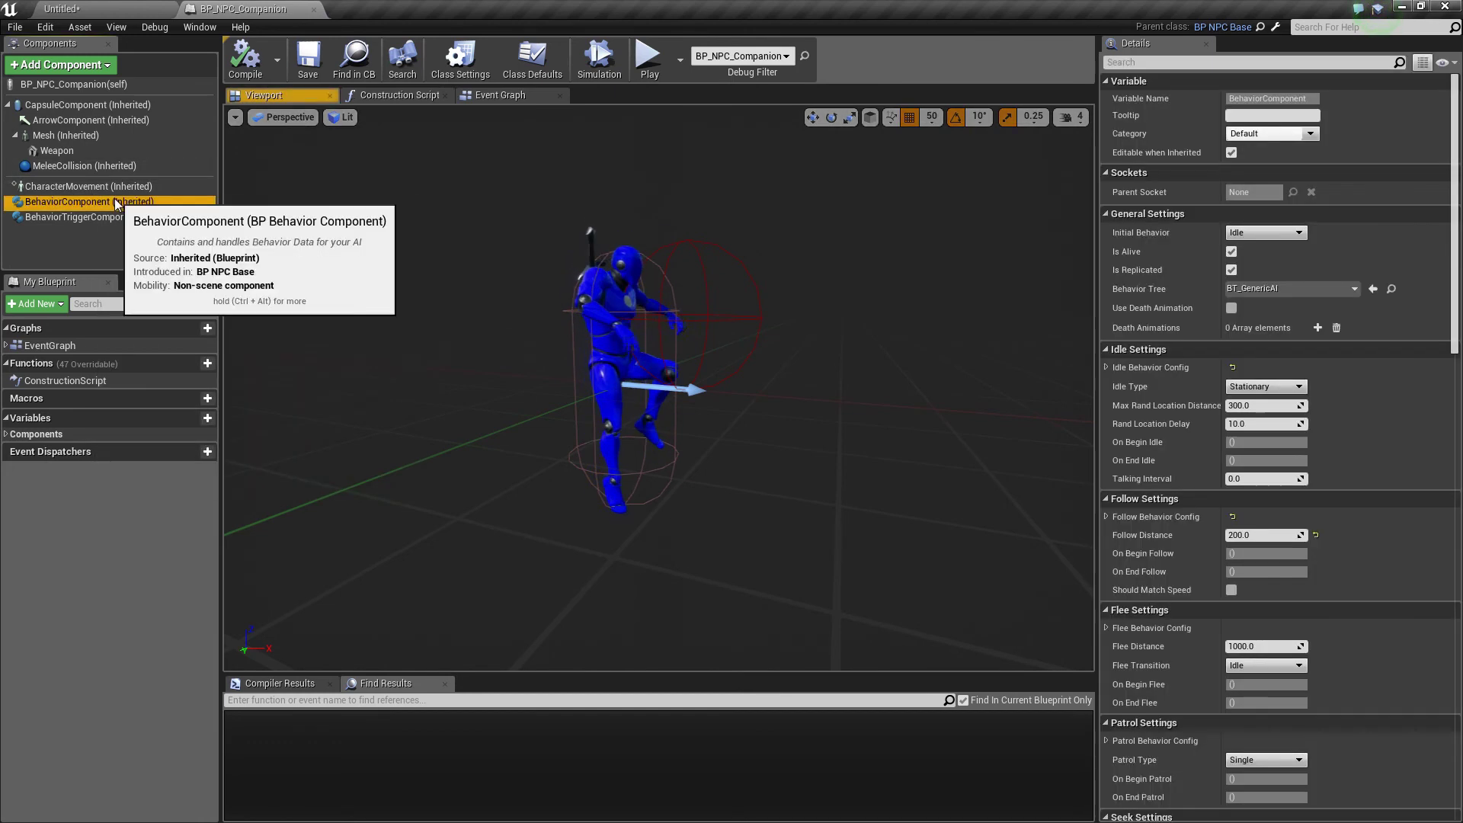
pyautogui.scroll(-2, 1194, 412)
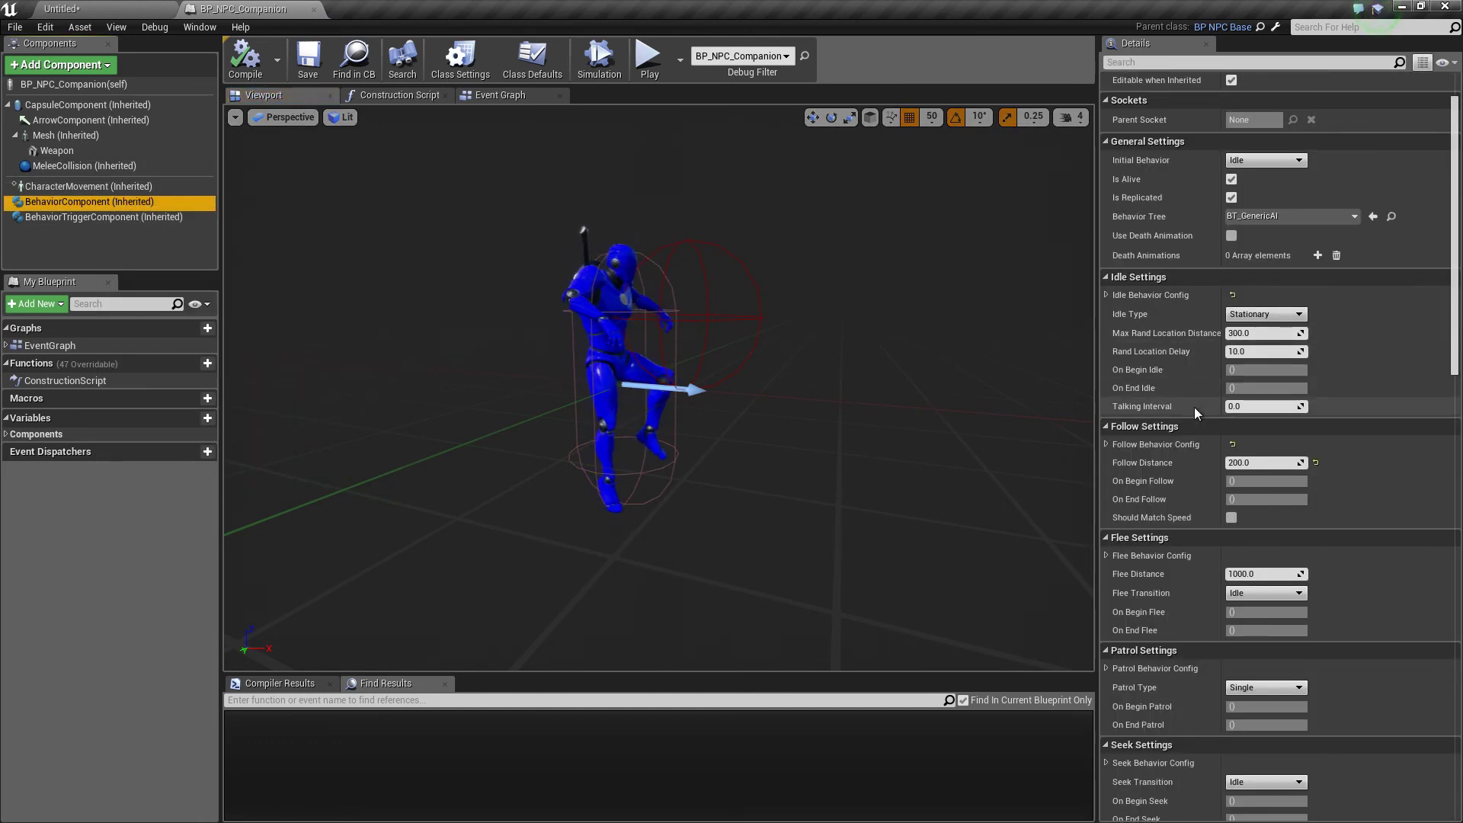
pyautogui.scroll(-20, 1195, 407)
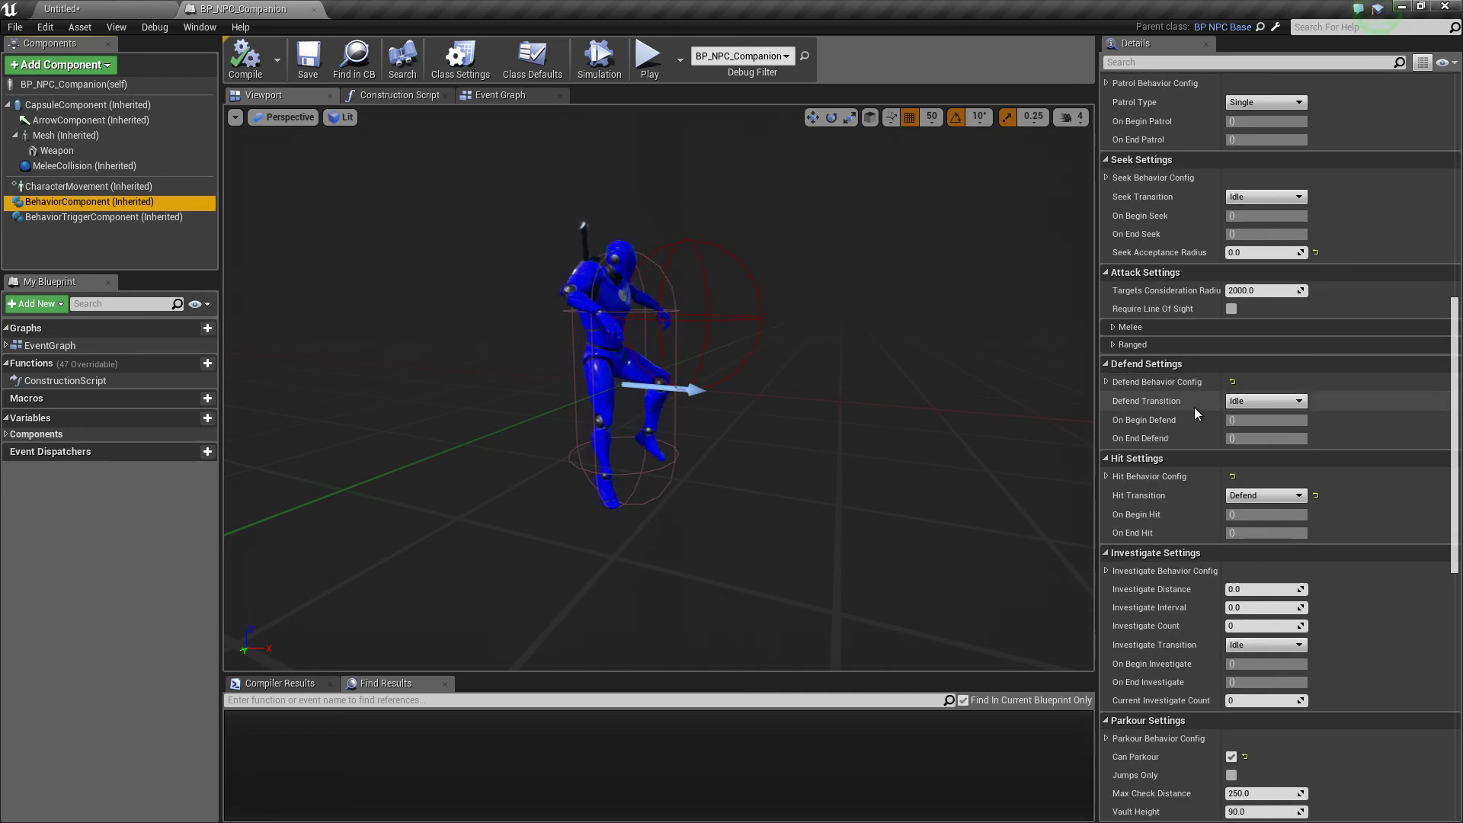
pyautogui.scroll(-4, 1194, 407)
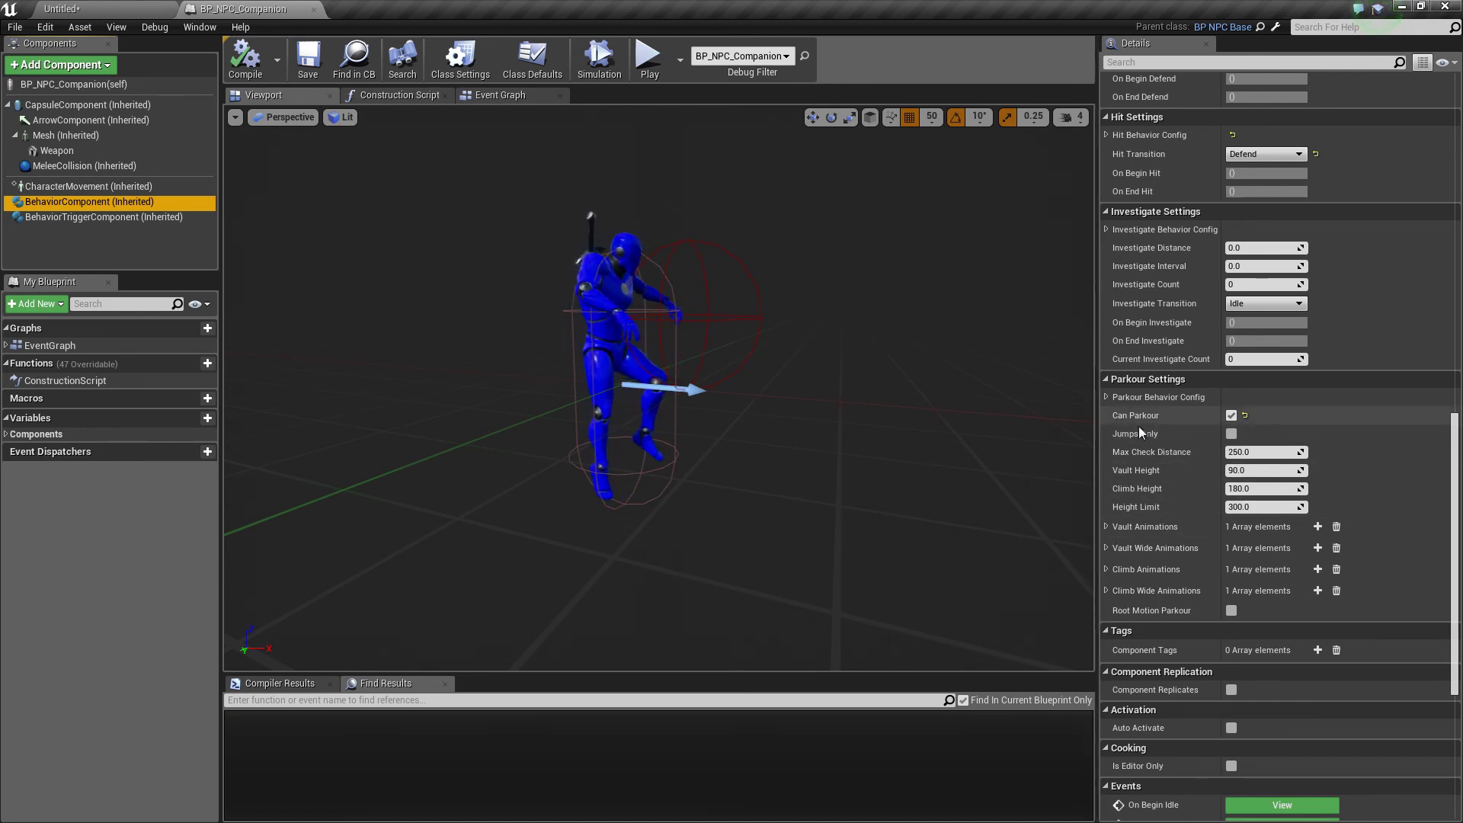
# - Expand the Vault, Vault Wide, Climb and Climb Wide Animations arrays to inspect their assigned montages
pyautogui.click(1106, 527)
pyautogui.click(1106, 568)
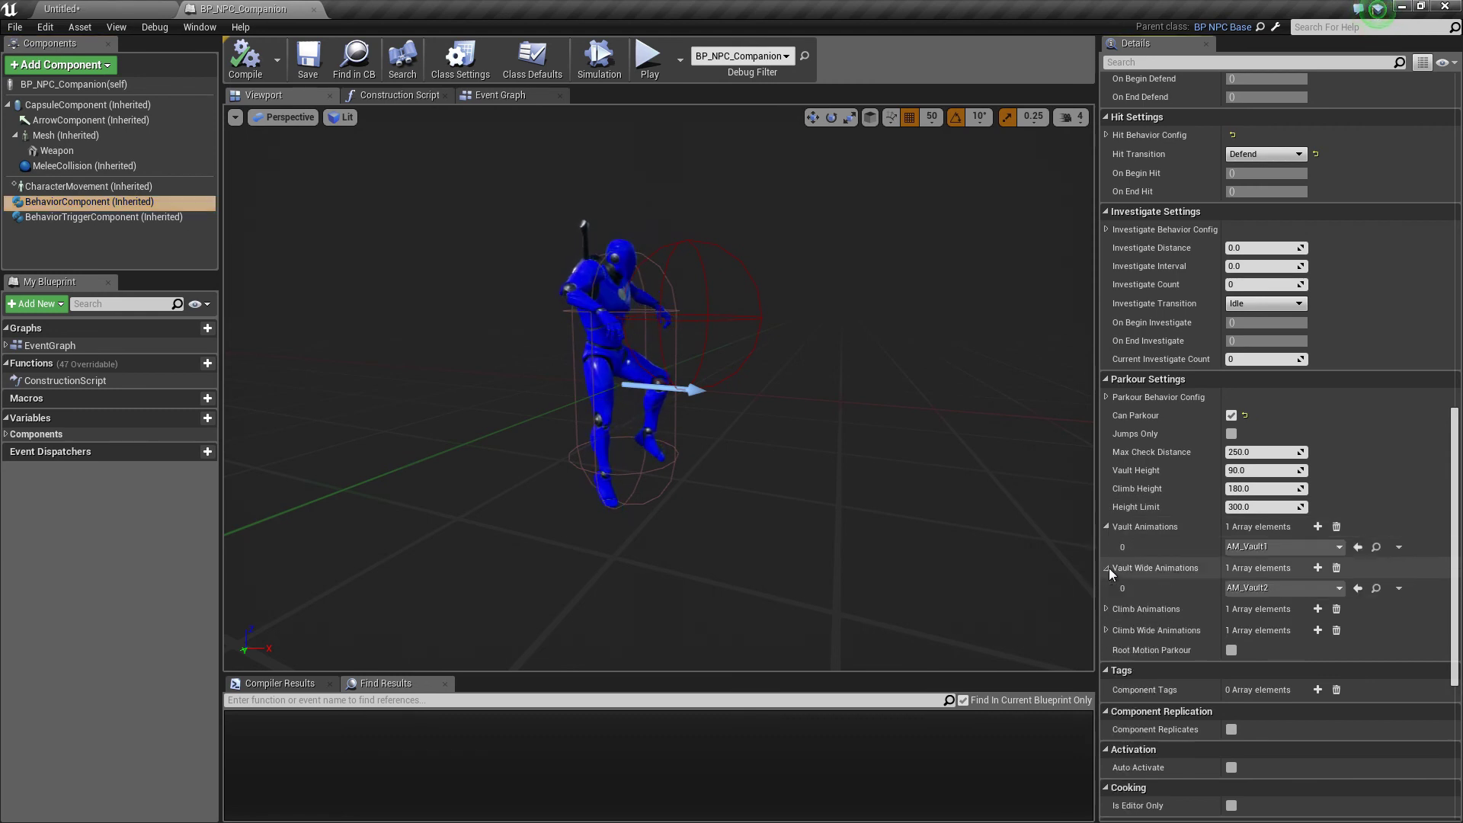
pyautogui.click(1106, 610)
pyautogui.click(1107, 649)
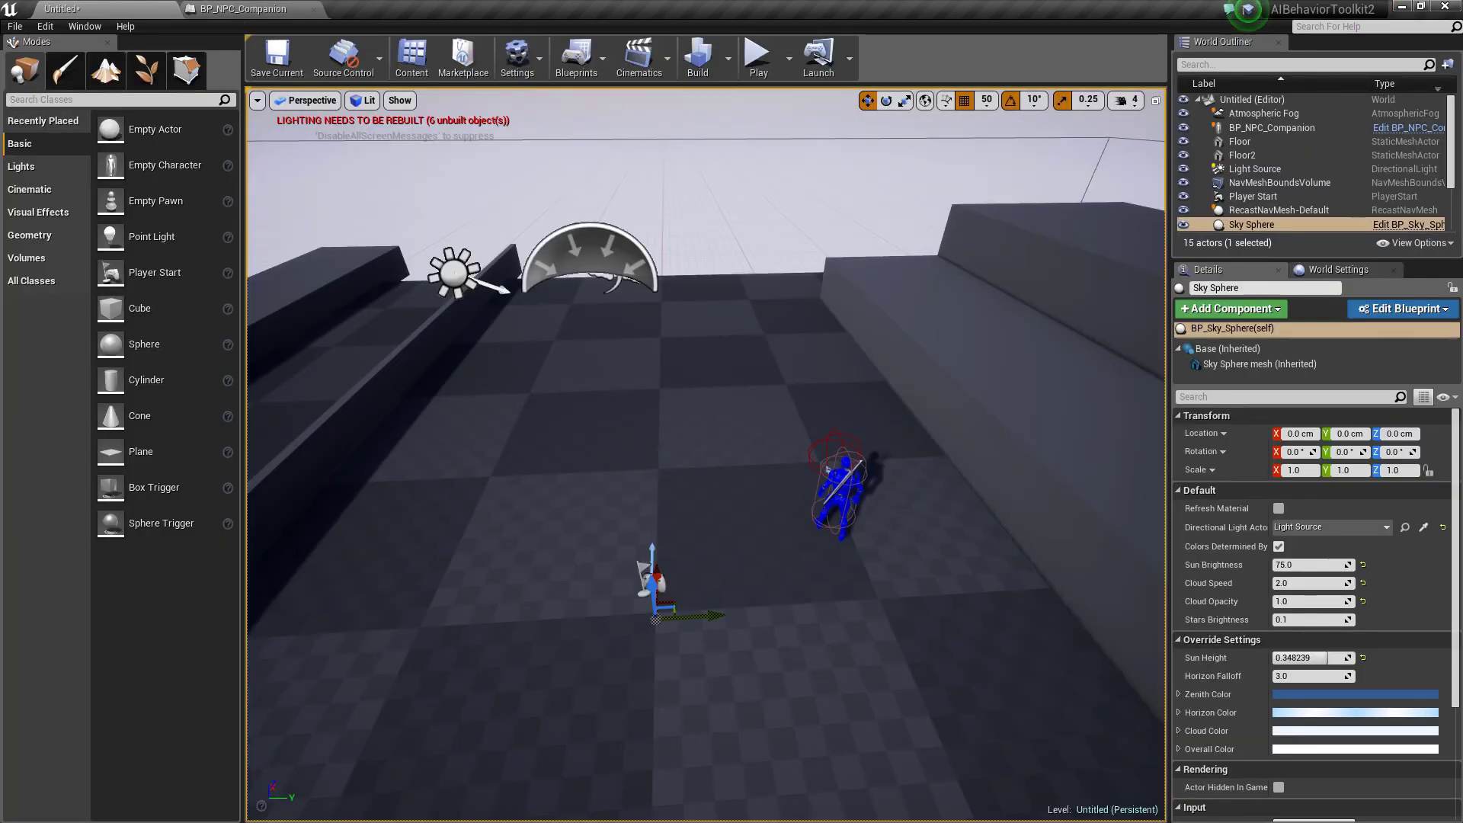
# - Play the level and take the player over the low wall to test whether the companion vaults after them
pyautogui.press('w')
pyautogui.moveTo(764, 188); pyautogui.dragTo(868, 234, button='right')
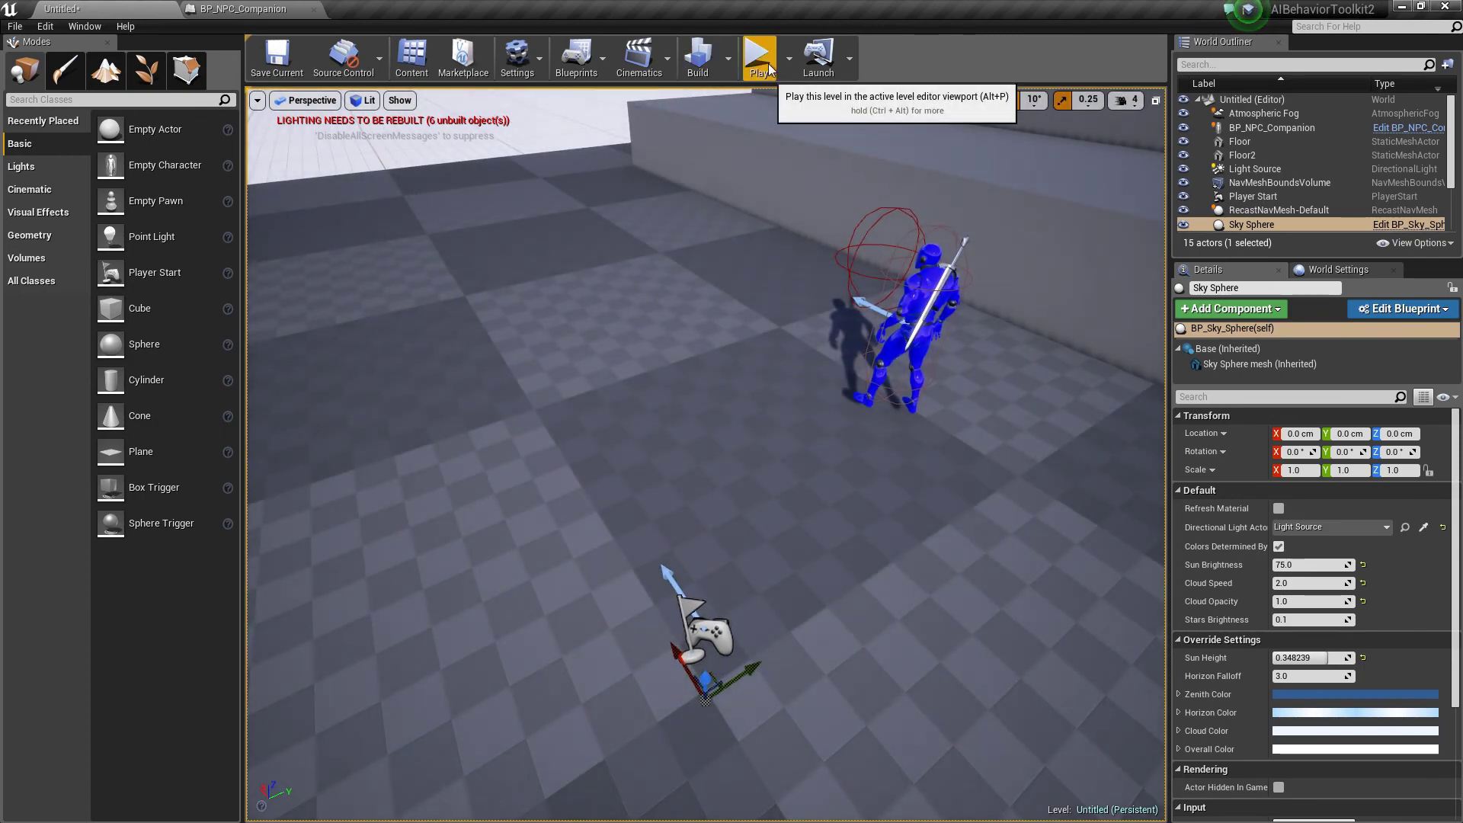
pyautogui.click(768, 70)
pyautogui.press('w')
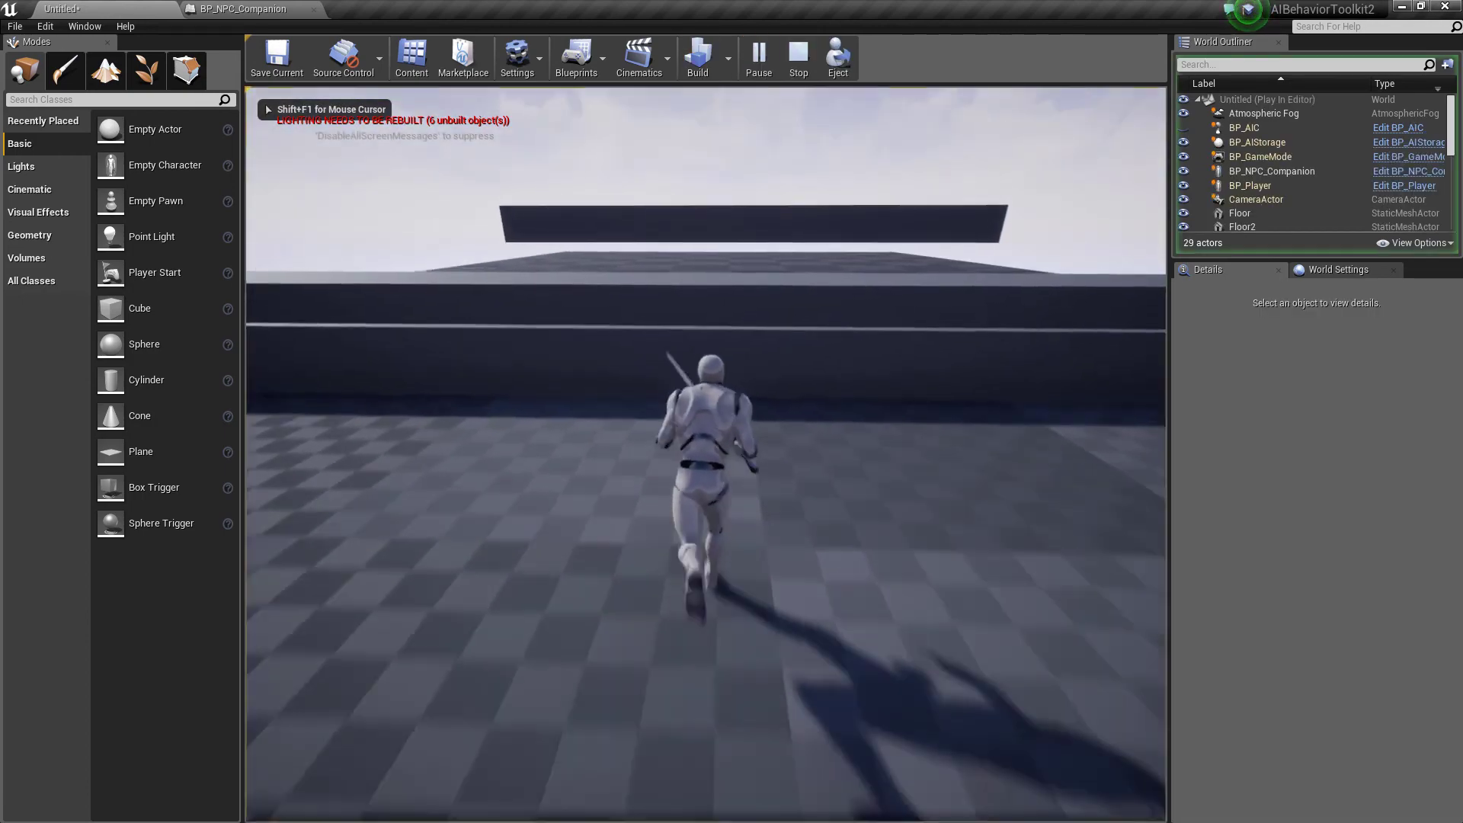
pyautogui.press('space')
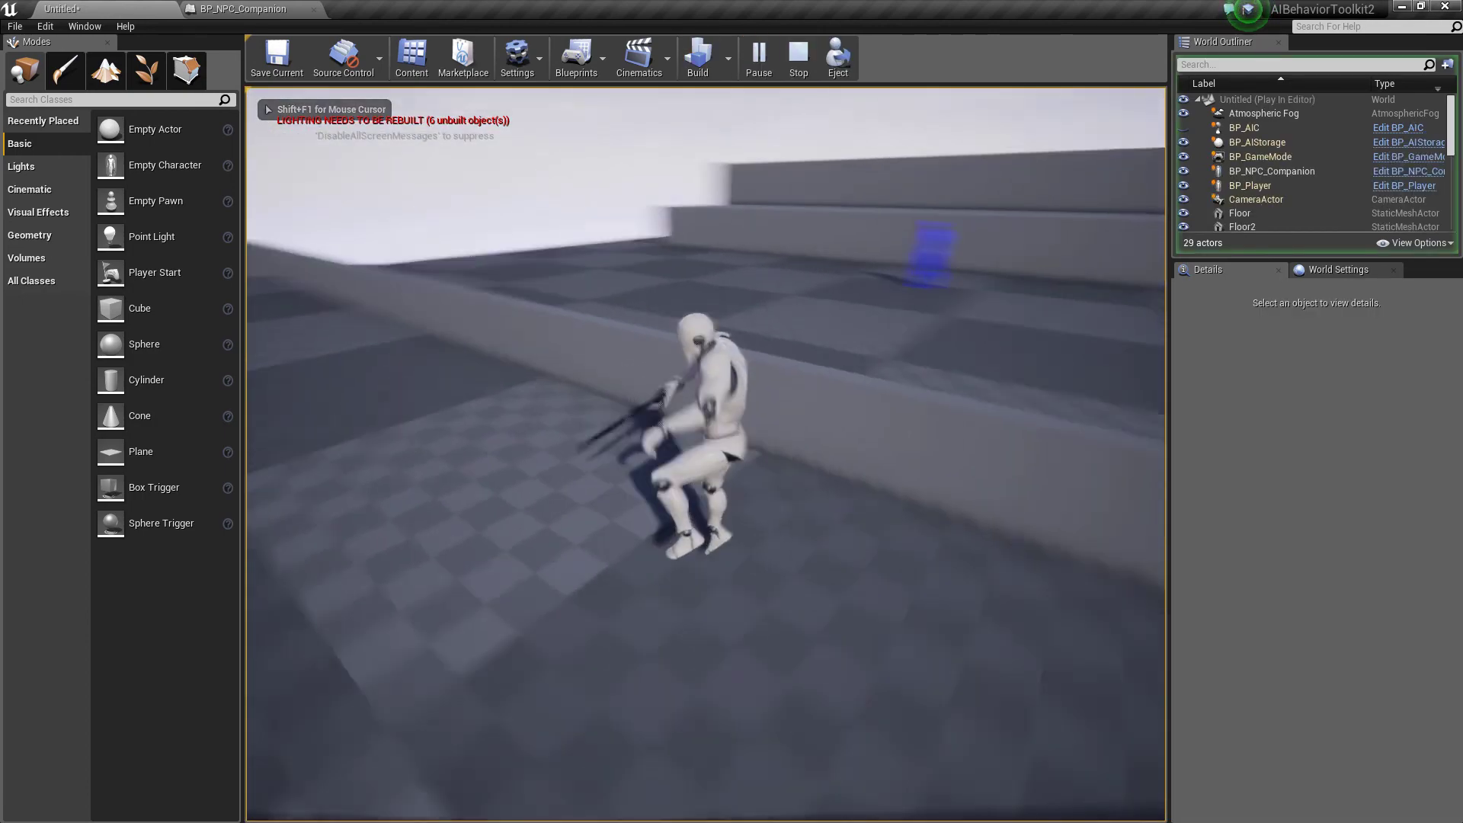
pyautogui.press('w')
pyautogui.press('s')
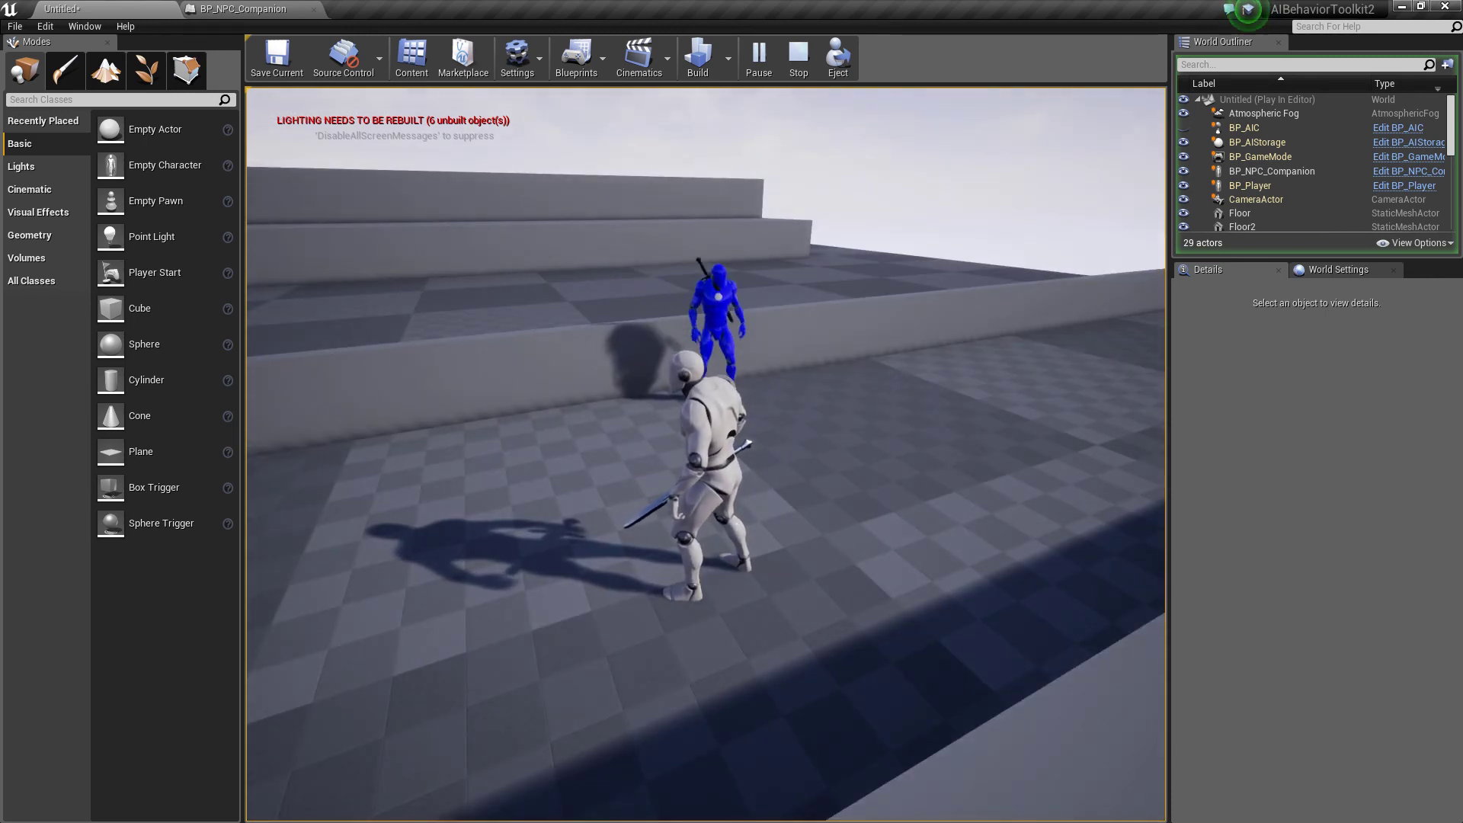
# - Jump the player onto the wide block, then run across to the suspended block on the second floor
pyautogui.press('a')
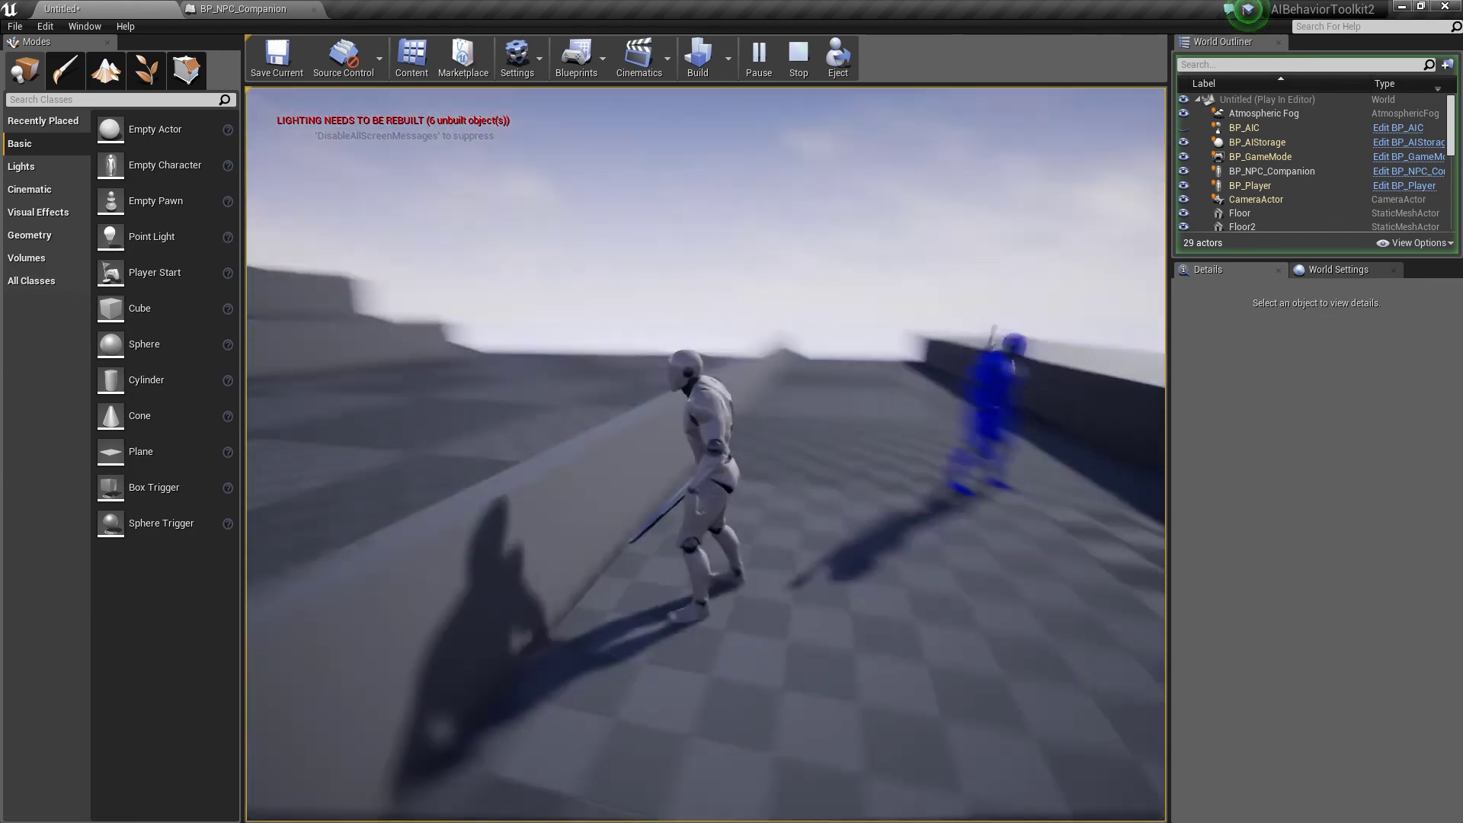
pyautogui.press('w')
pyautogui.press('space')
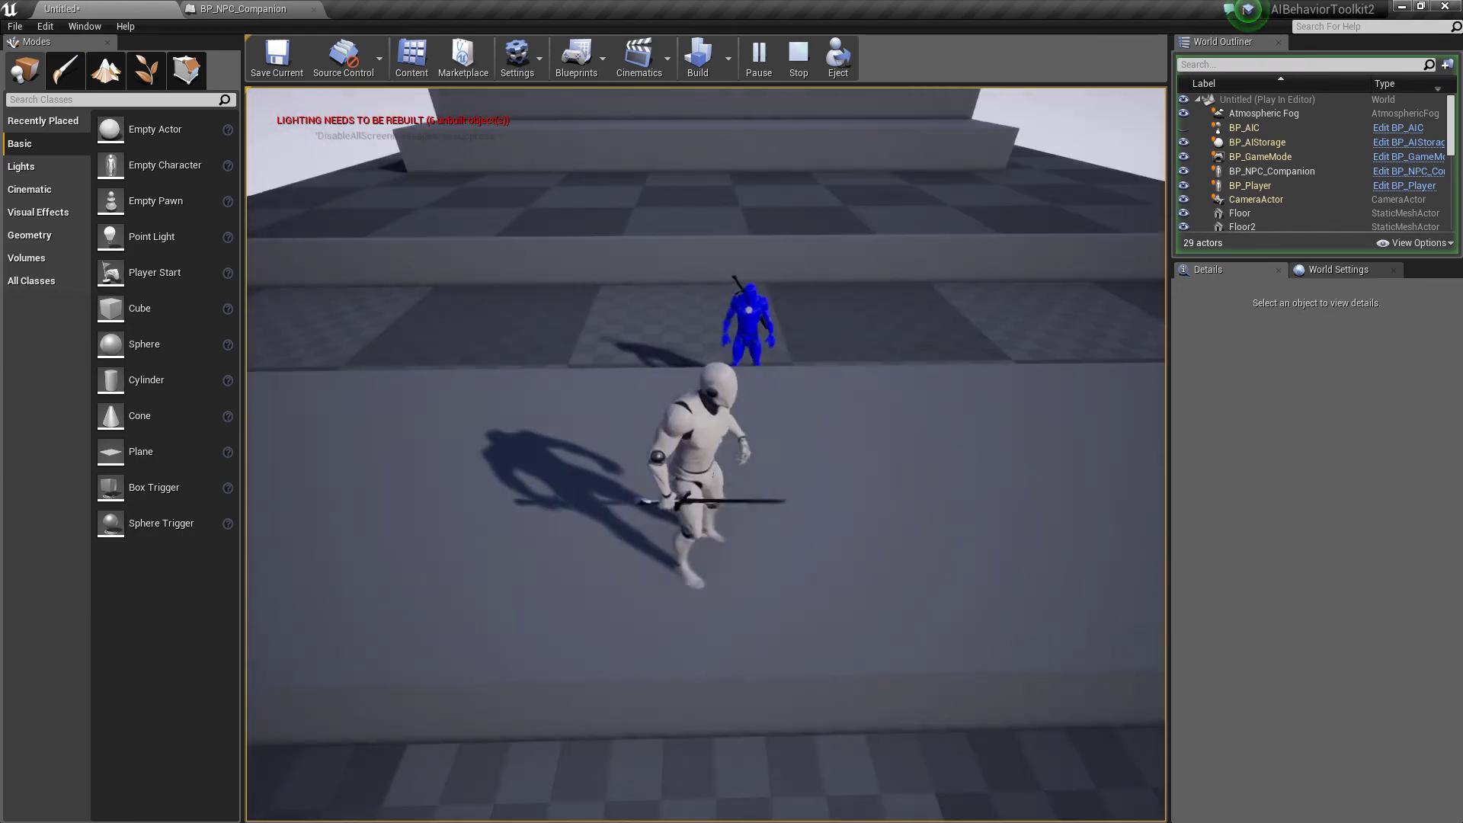
pyautogui.press('w')
pyautogui.press('w')
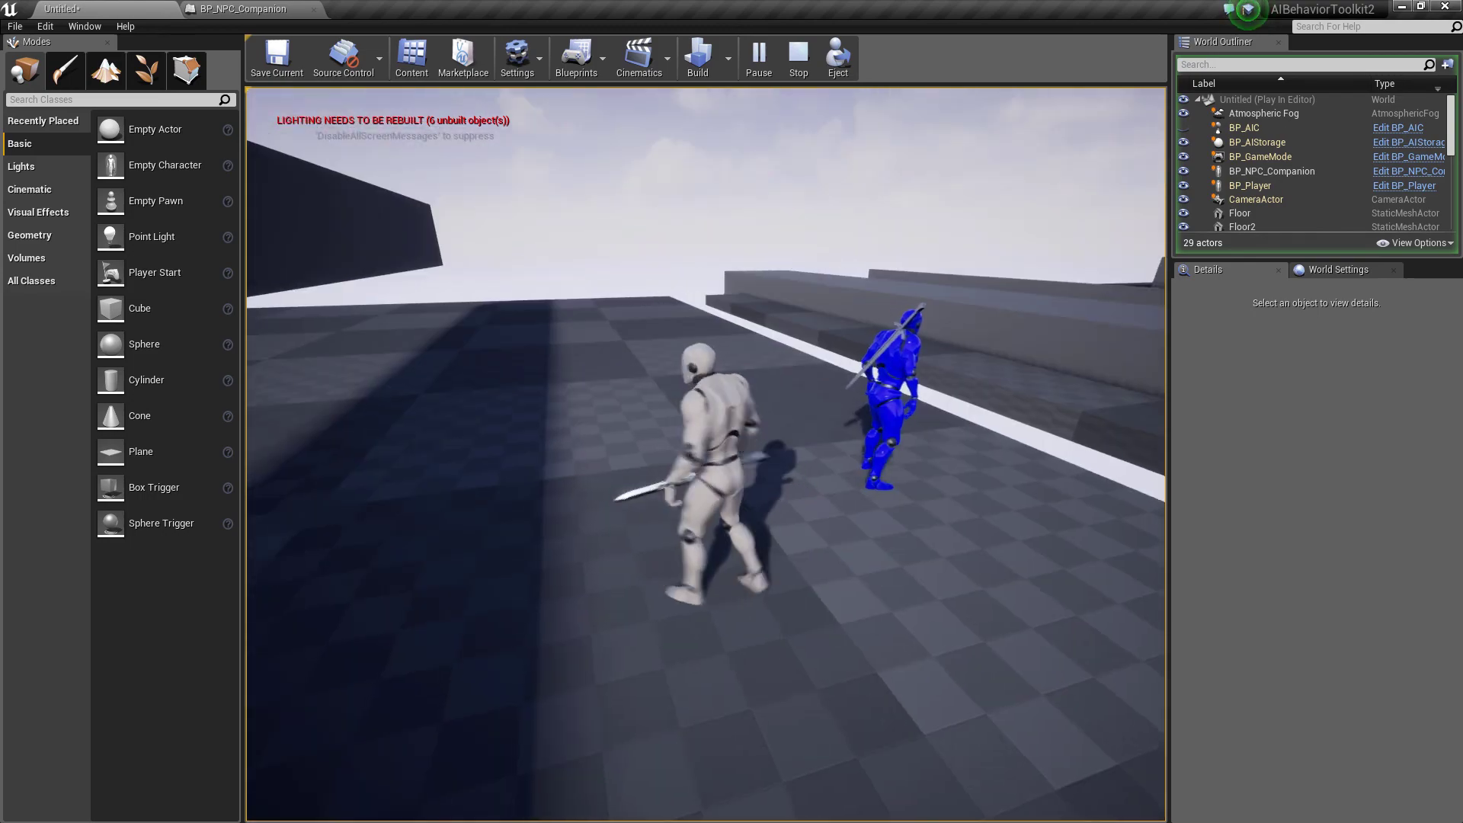
pyautogui.press('w')
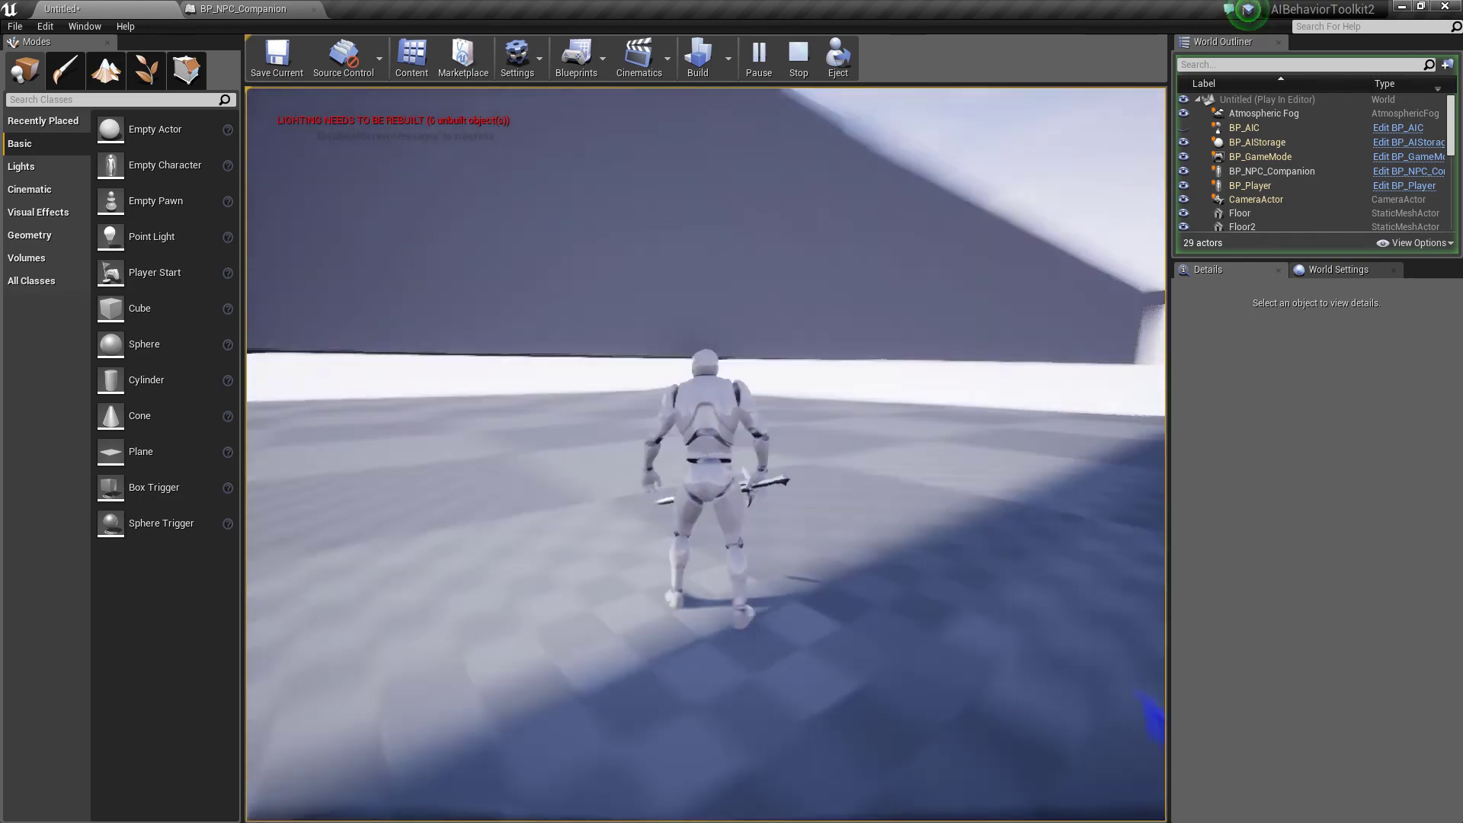
pyautogui.press('w')
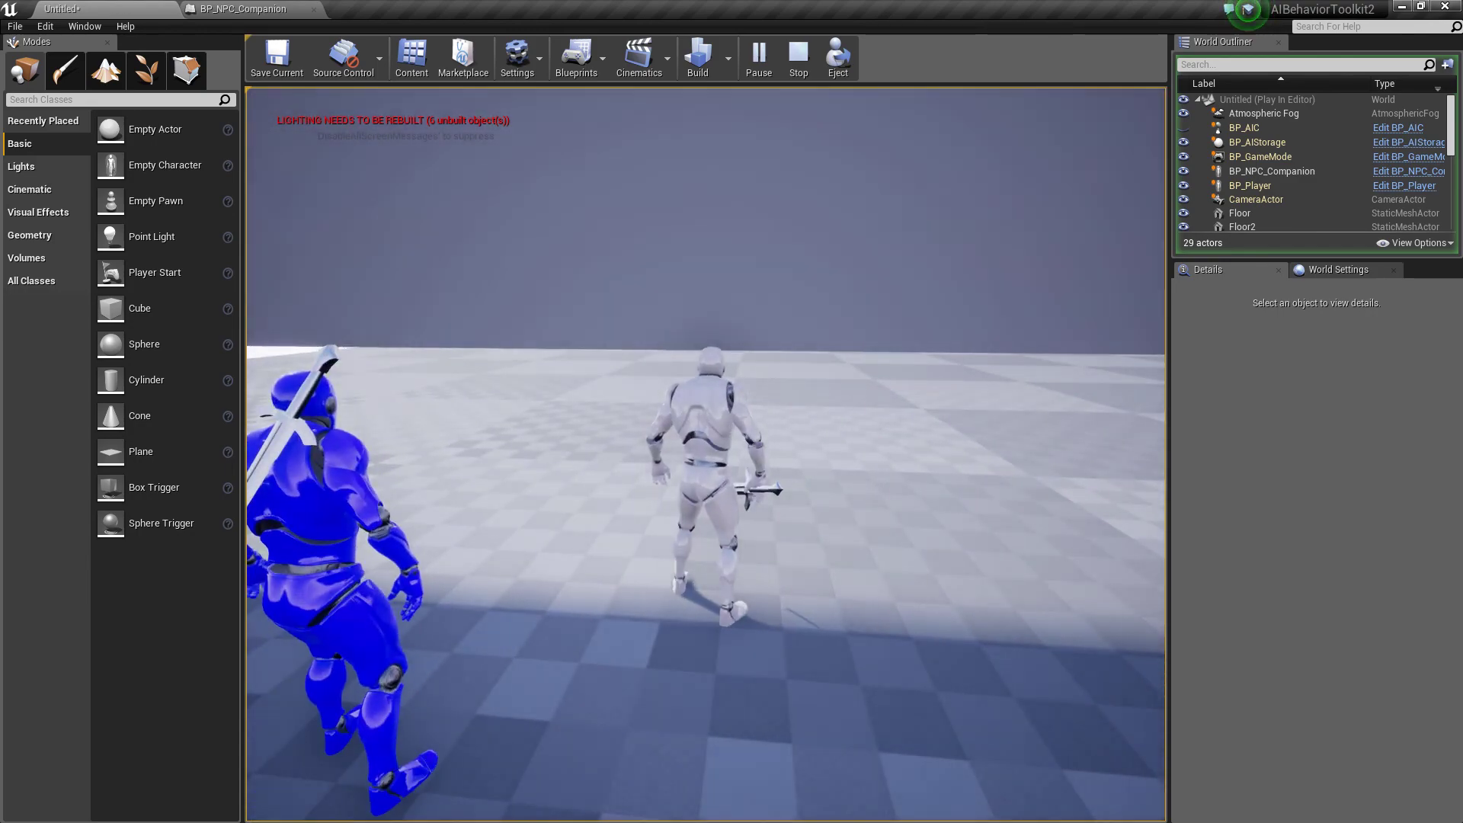
# - Test the companion's crouch-following by moving the crouched player around and beneath the suspended block, then end the play session
pyautogui.press('c')
pyautogui.press('a')
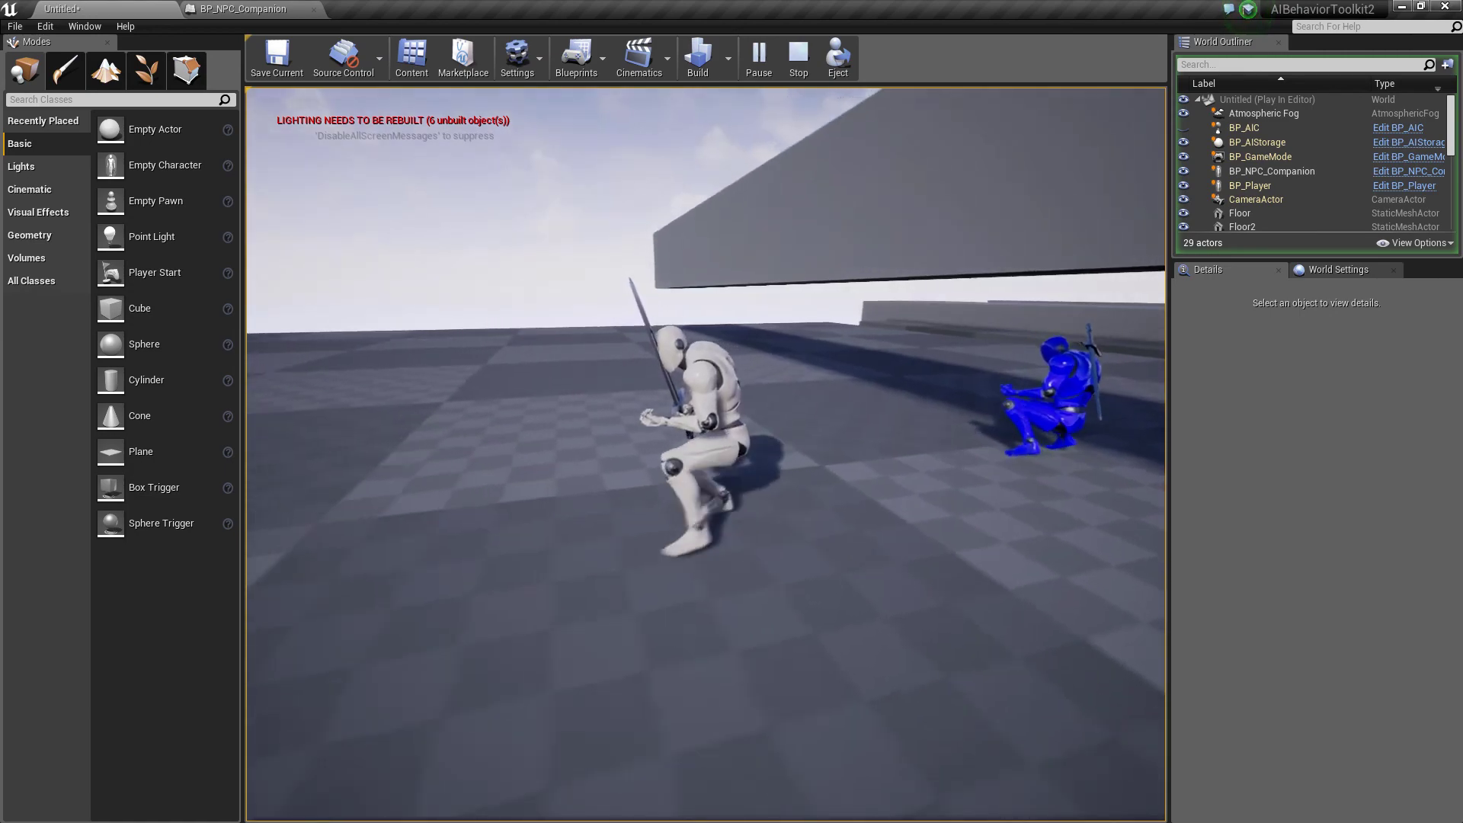
pyautogui.press('c')
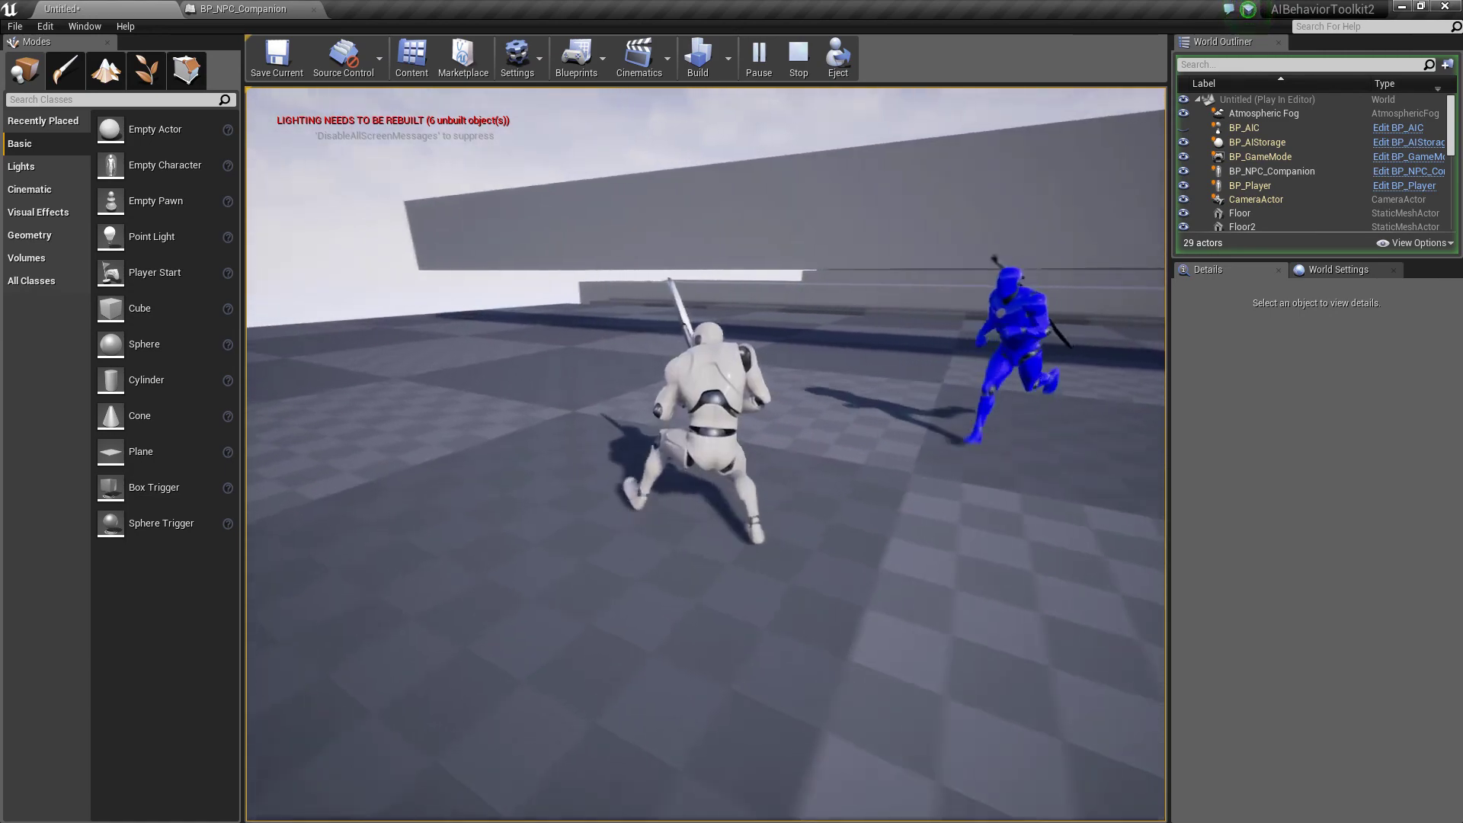
pyautogui.press('w')
pyautogui.press('w')
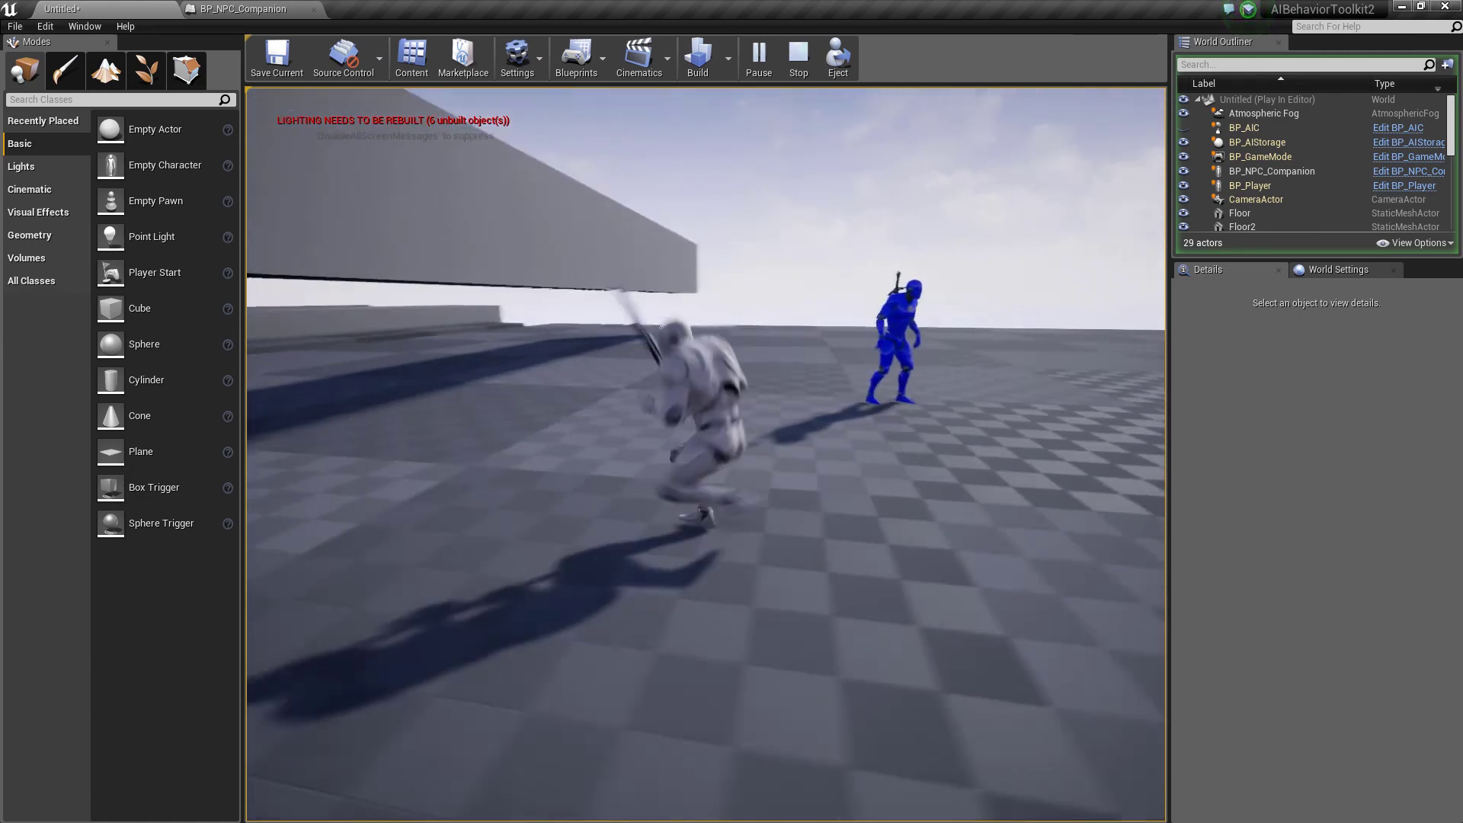
pyautogui.press('w')
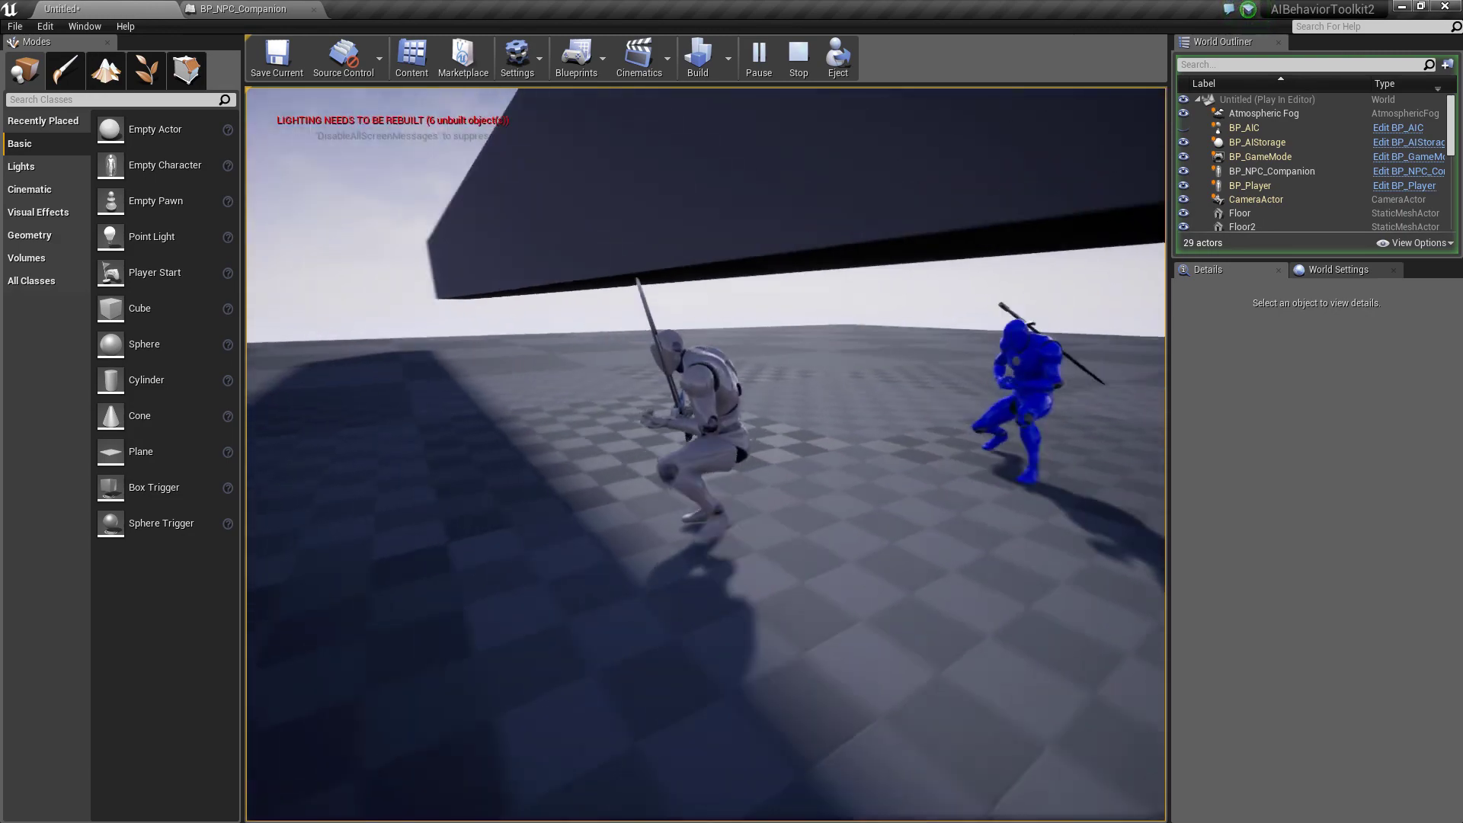
pyautogui.press('a')
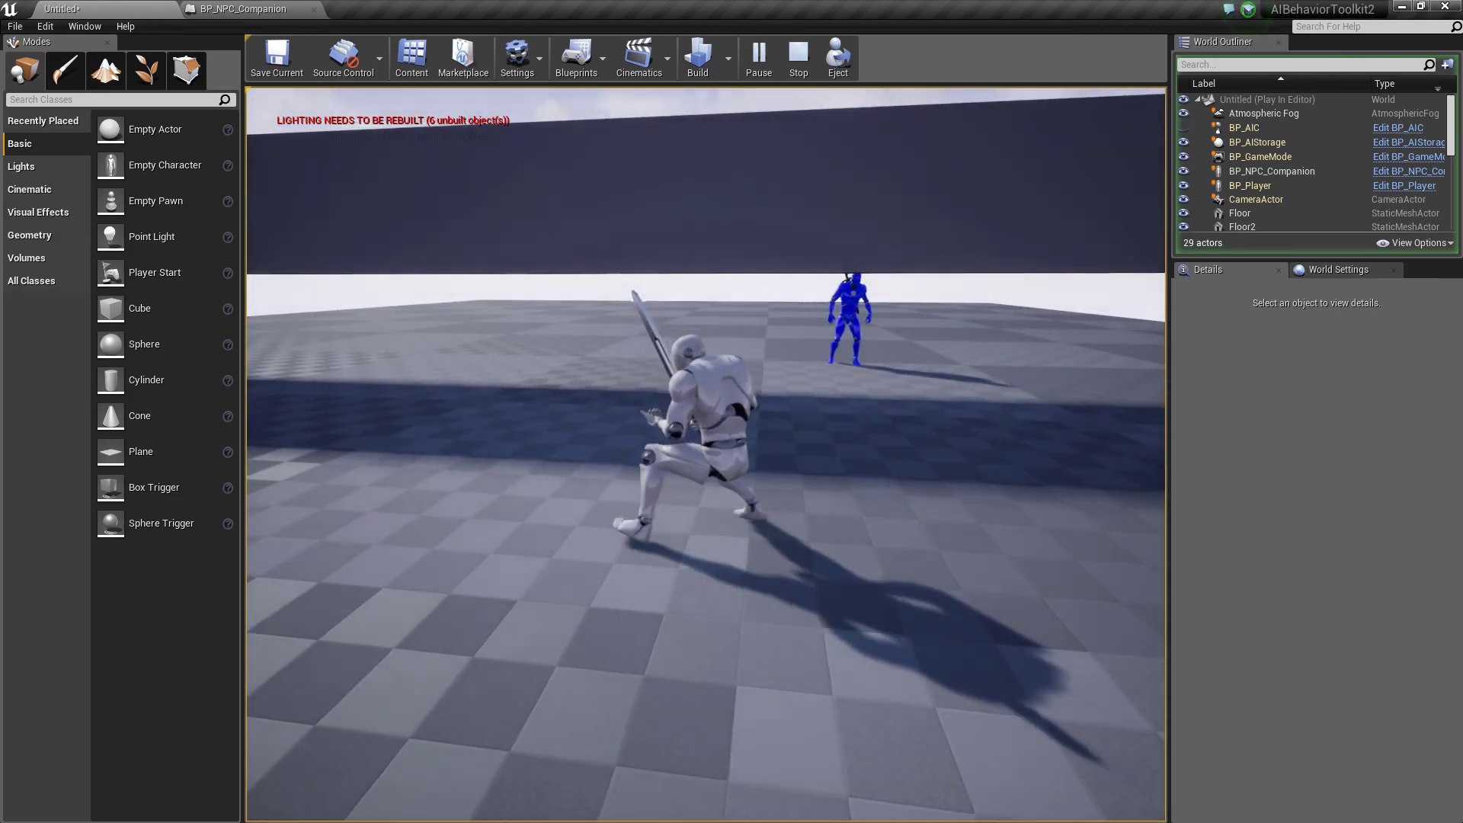
pyautogui.press('s')
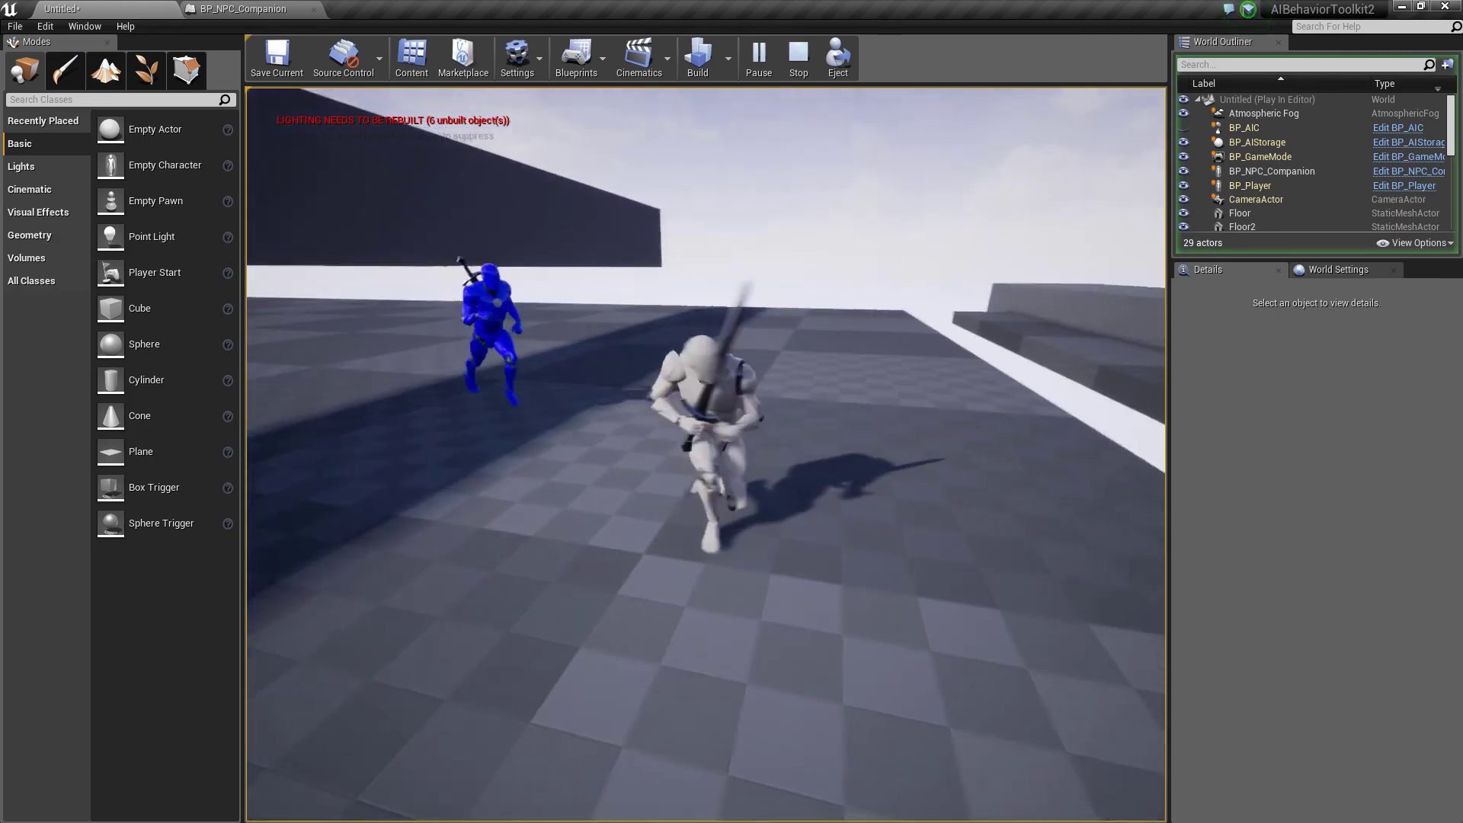
pyautogui.press('w')
pyautogui.press('w')
pyautogui.press('c')
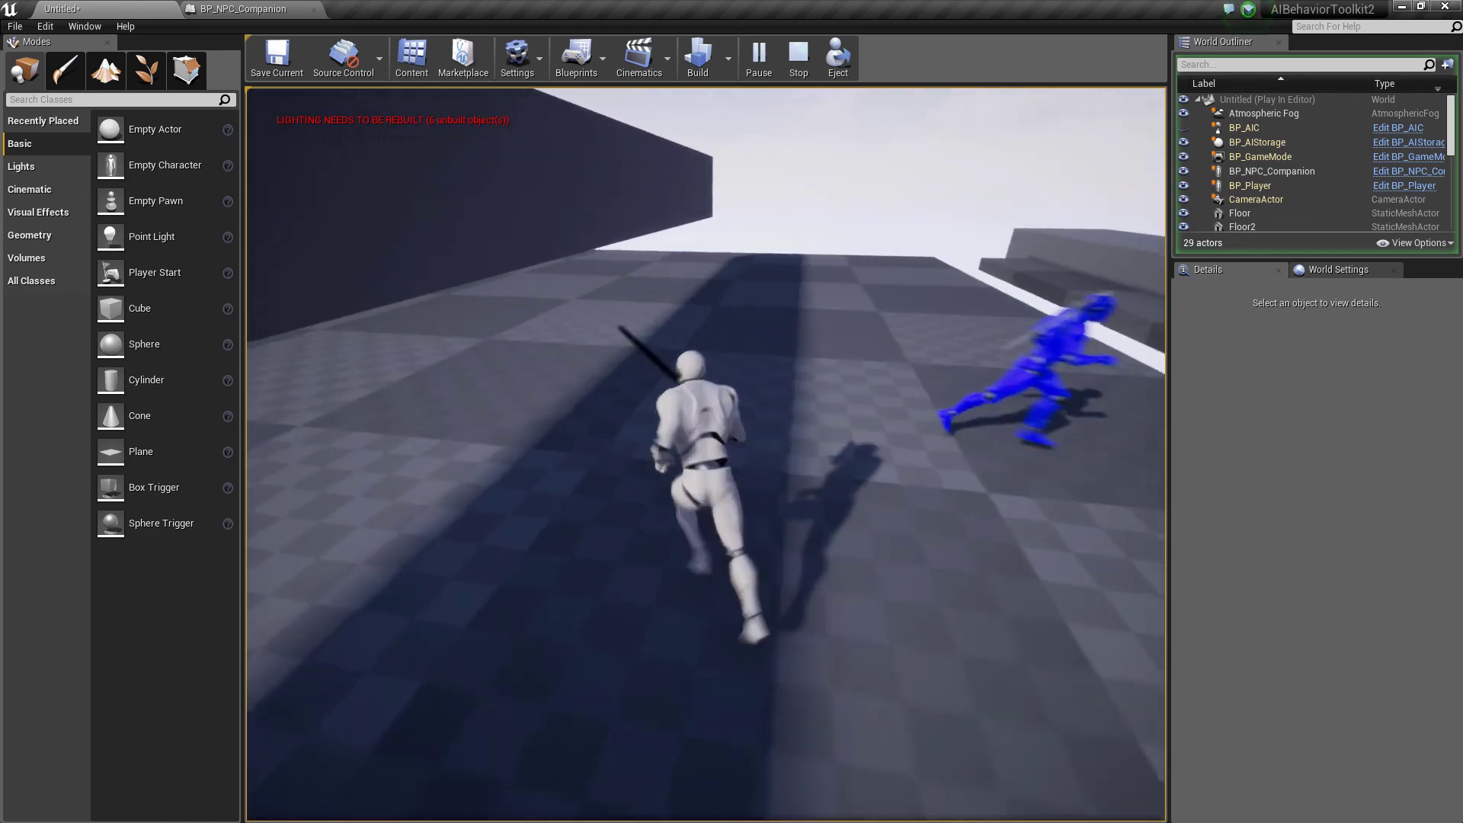
pyautogui.press('Escape')
# - Inspect the navigation mesh coverage on Floor2, beneath the suspended block and around the parkour obstacles
pyautogui.moveTo(967, 392); pyautogui.dragTo(967, 392, button='right')
pyautogui.moveTo(579, 435); pyautogui.dragTo(578, 434, button='right')
pyautogui.click(531, 442)
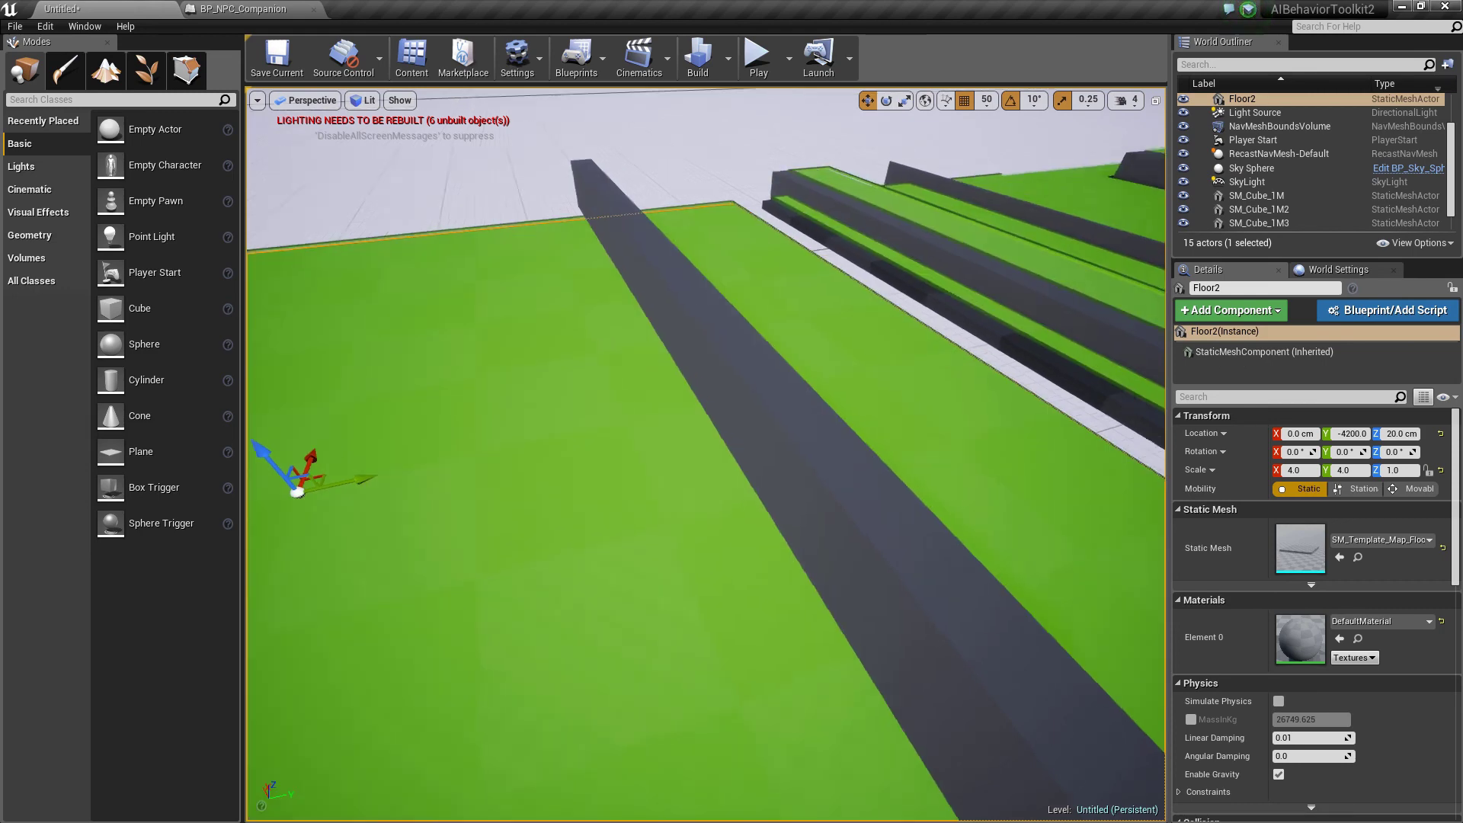
pyautogui.moveTo(638, 390); pyautogui.dragTo(648, 348, button='right')
pyautogui.click(648, 347)
pyautogui.moveTo(481, 387); pyautogui.dragTo(458, 400, button='right')
pyautogui.moveTo(520, 455); pyautogui.dragTo(521, 455, button='right')
pyautogui.moveTo(808, 341); pyautogui.dragTo(809, 341, button='right')
pyautogui.moveTo(490, 391); pyautogui.dragTo(876, 399, button='right')
pyautogui.moveTo(761, 358); pyautogui.dragTo(761, 359, button='right')
pyautogui.moveTo(931, 174); pyautogui.dragTo(839, 226, button='right')
pyautogui.click(931, 174)
# - Play the level again and climb the player up the tall steps to test whether the companion climbs after them
pyautogui.click(758, 57)
pyautogui.press('w')
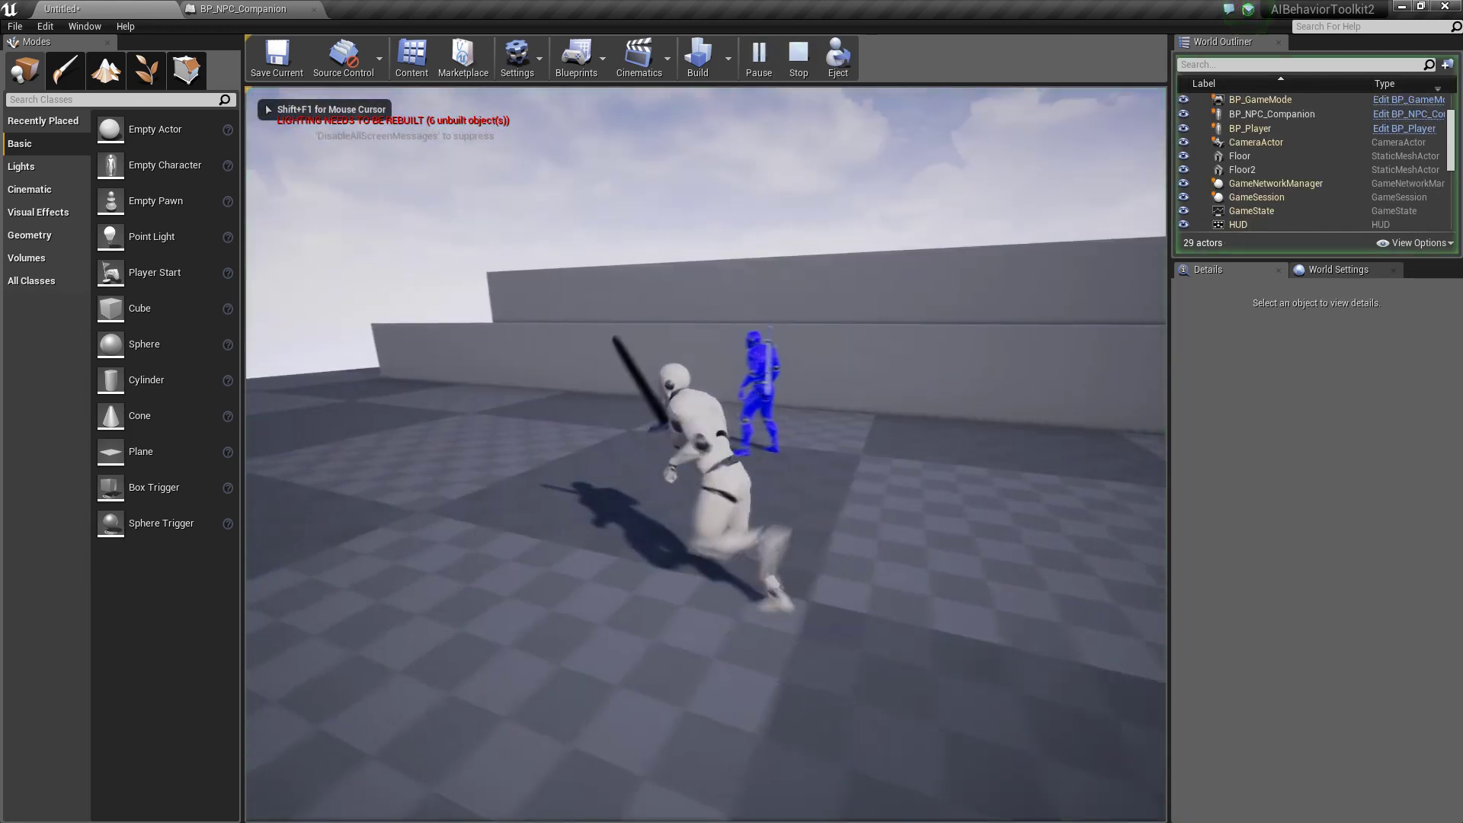
pyautogui.press('space')
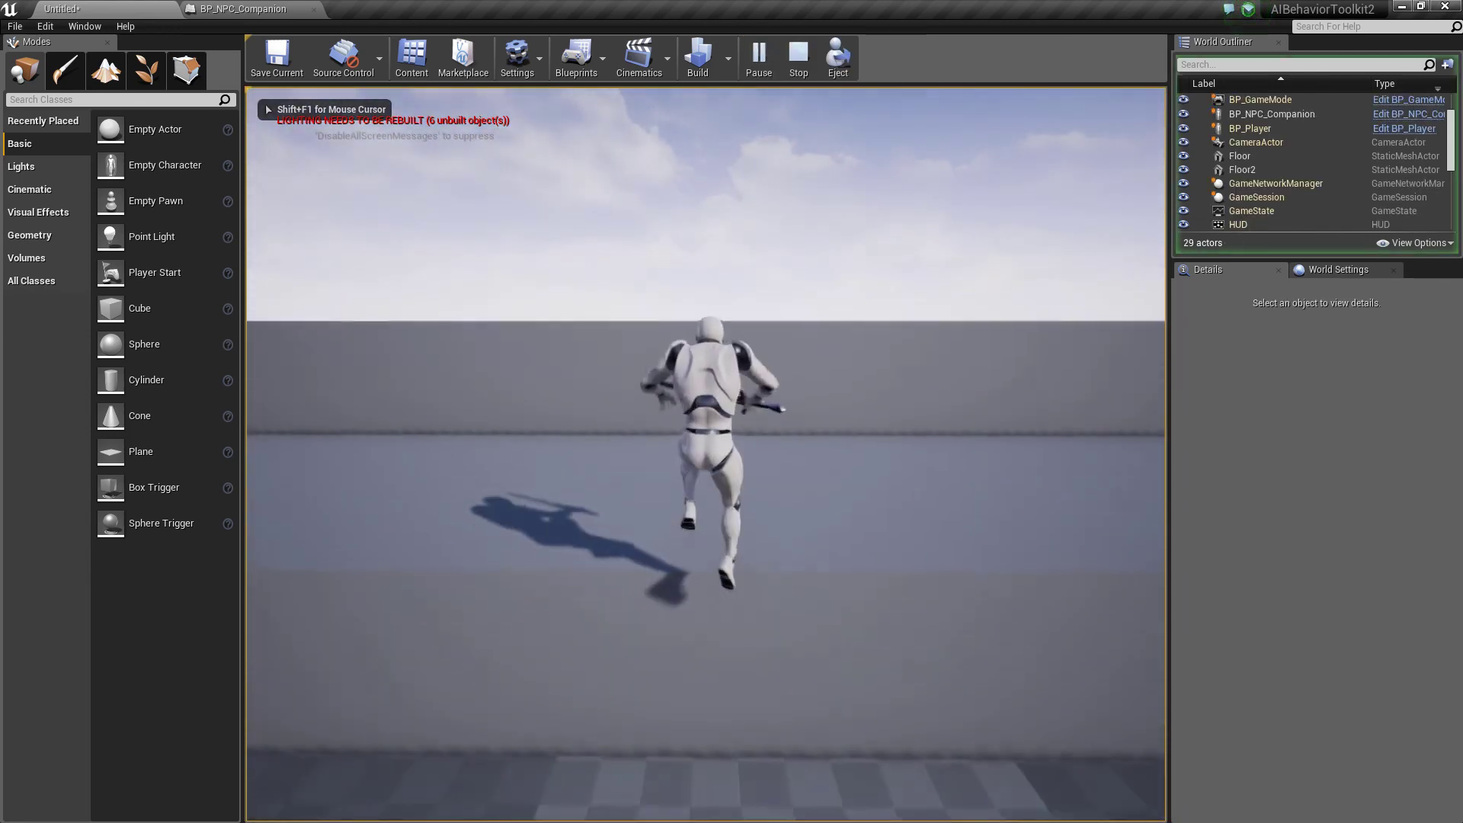
pyautogui.press('space')
pyautogui.press('a')
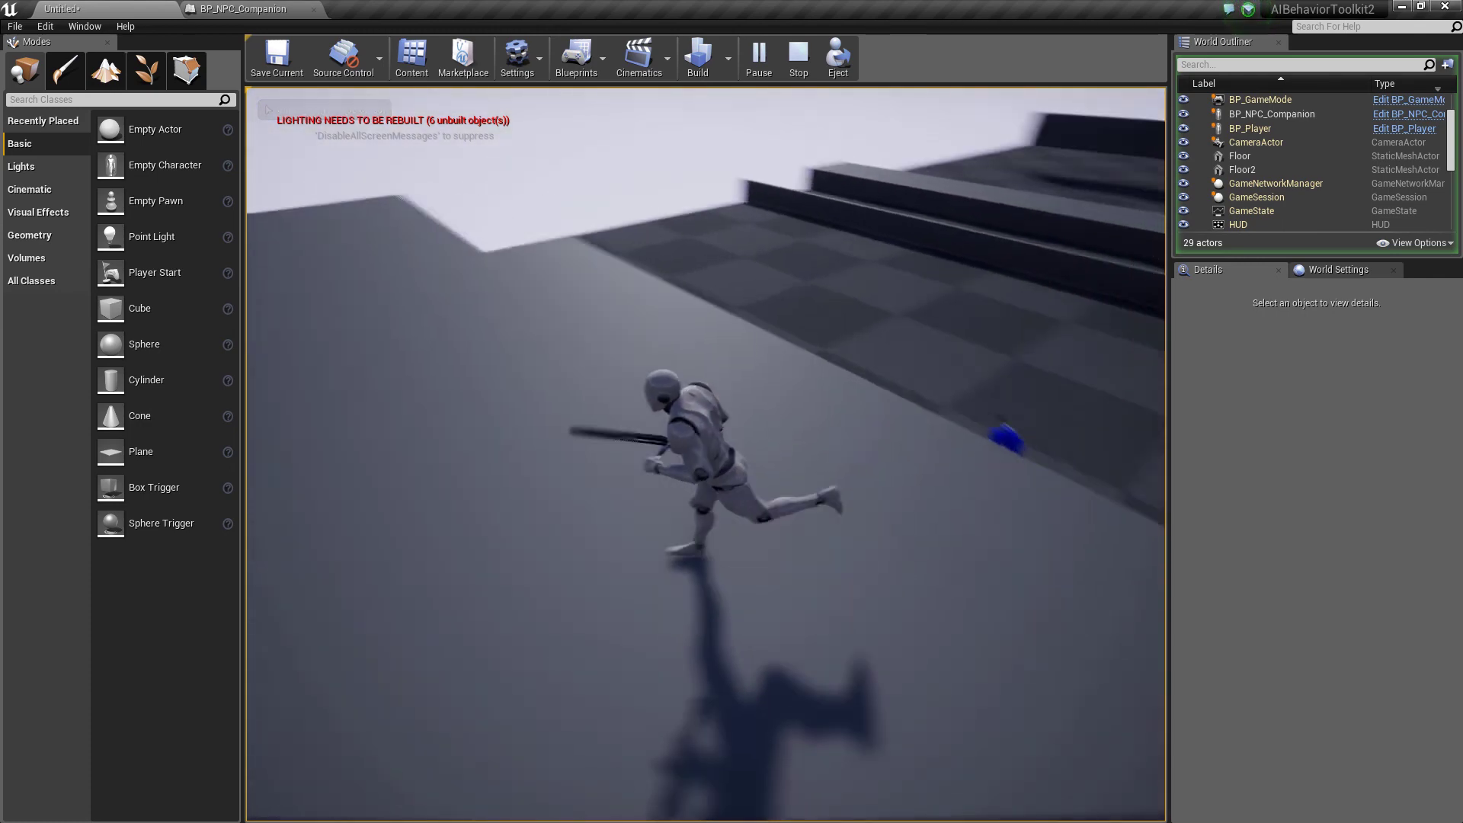
pyautogui.press('a')
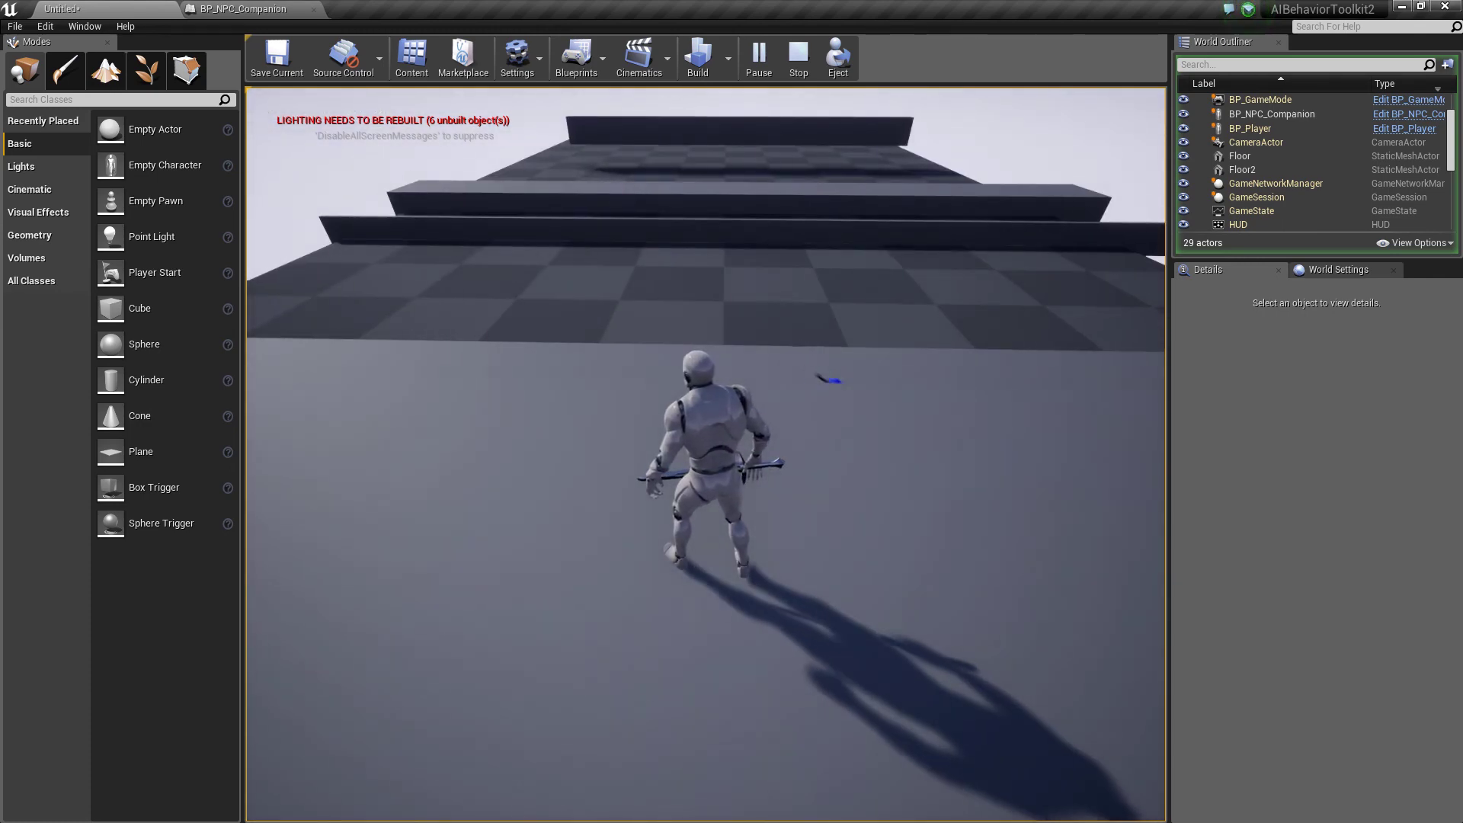
pyautogui.press('d')
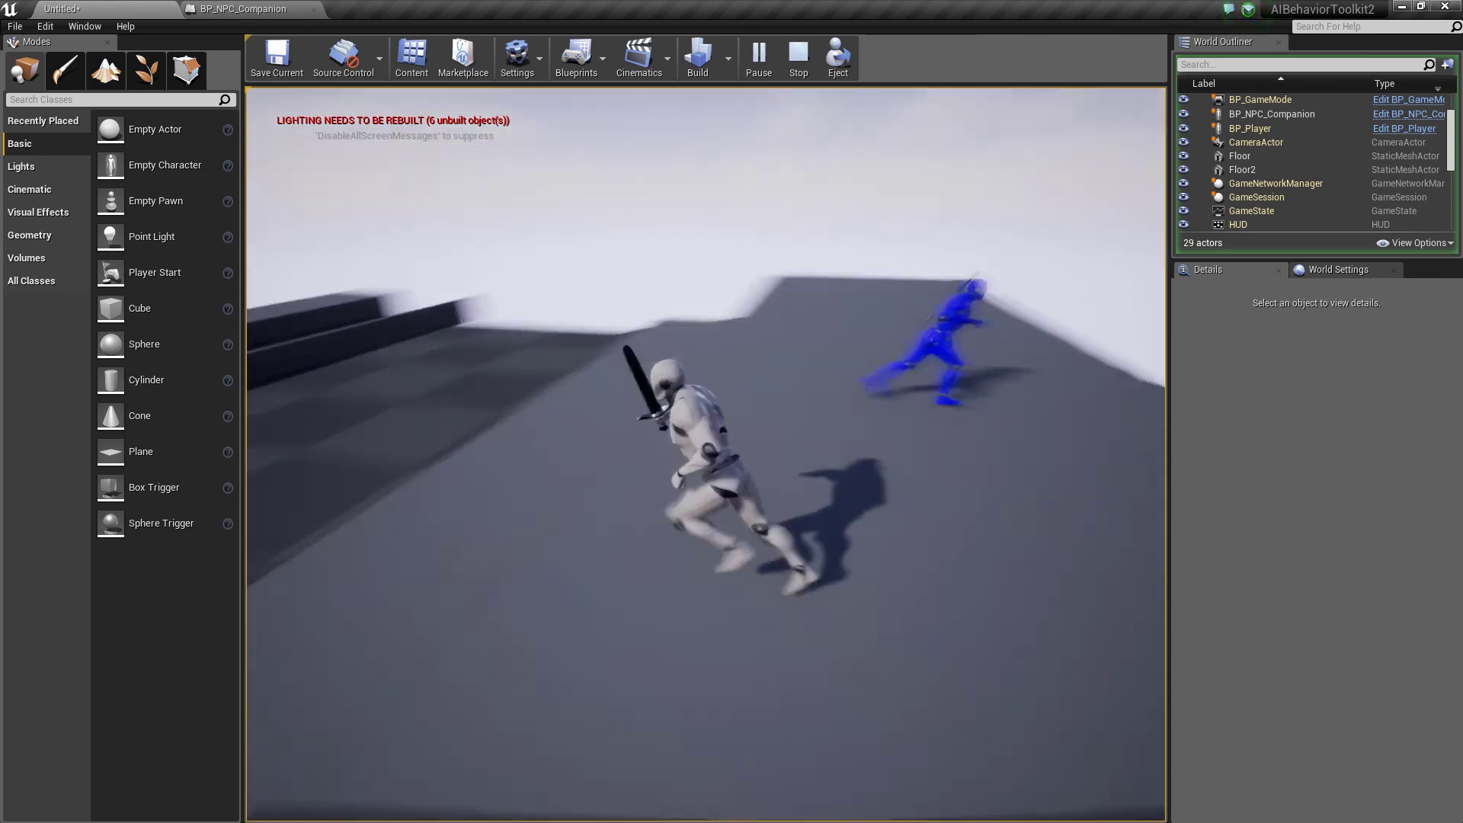
# - Run the player around on top of the tall steps and drop to the floor to test the companion's following, ending the play session
pyautogui.press('w')
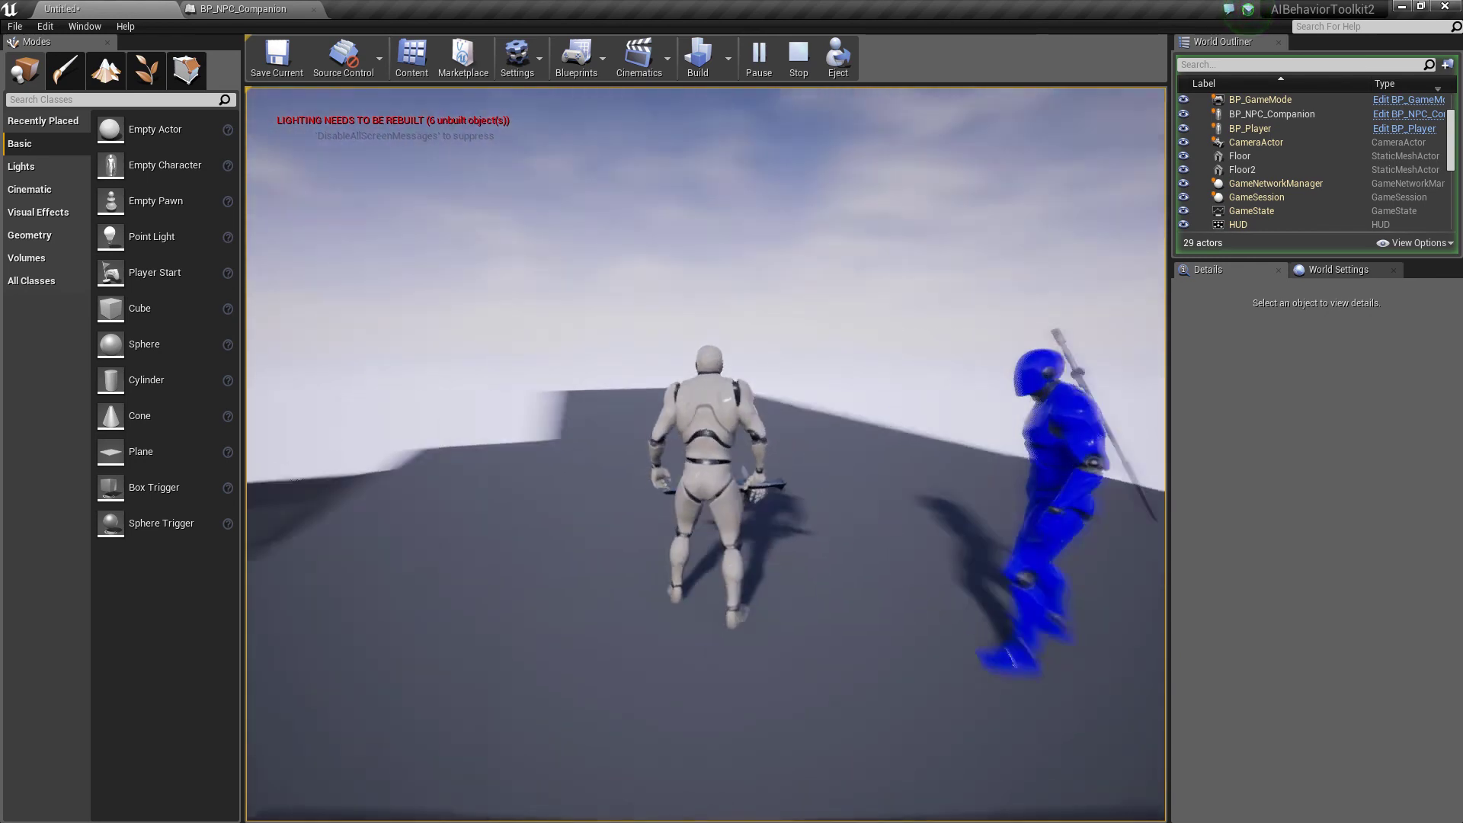
pyautogui.press('w')
pyautogui.press('d')
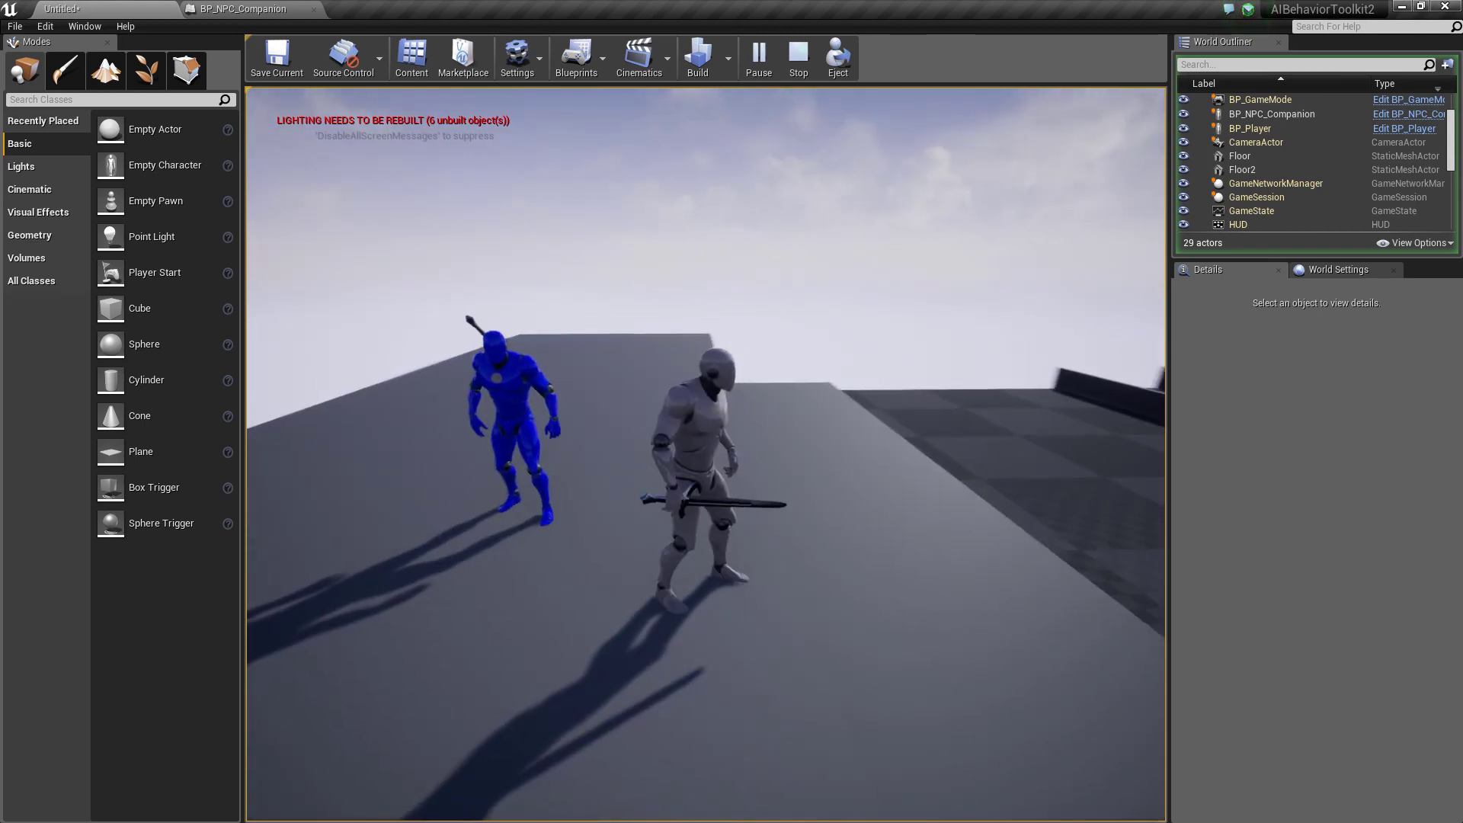
pyautogui.press('w')
pyautogui.press('s')
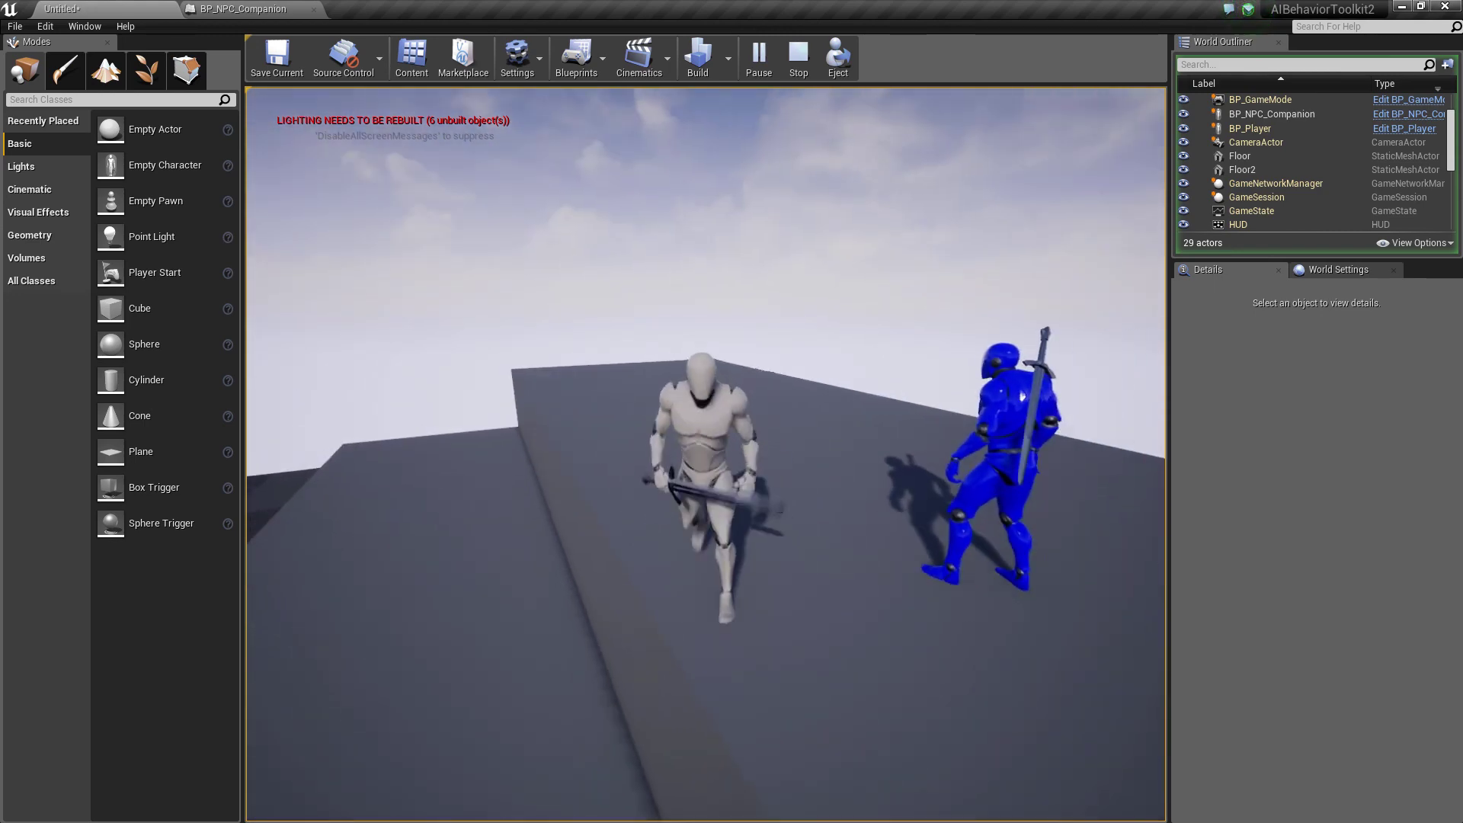
pyautogui.press('a')
pyautogui.press('a')
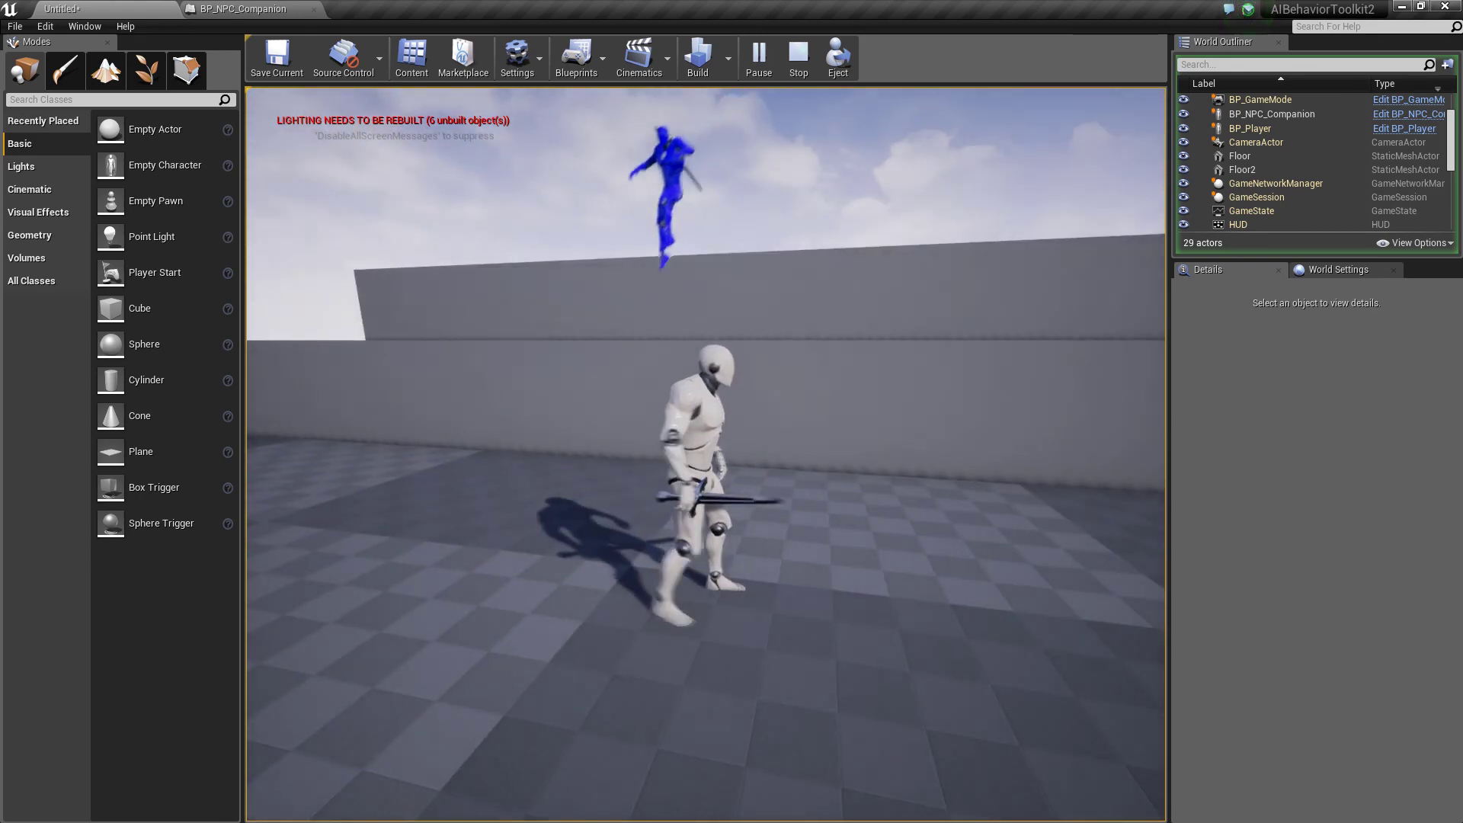
pyautogui.press('w')
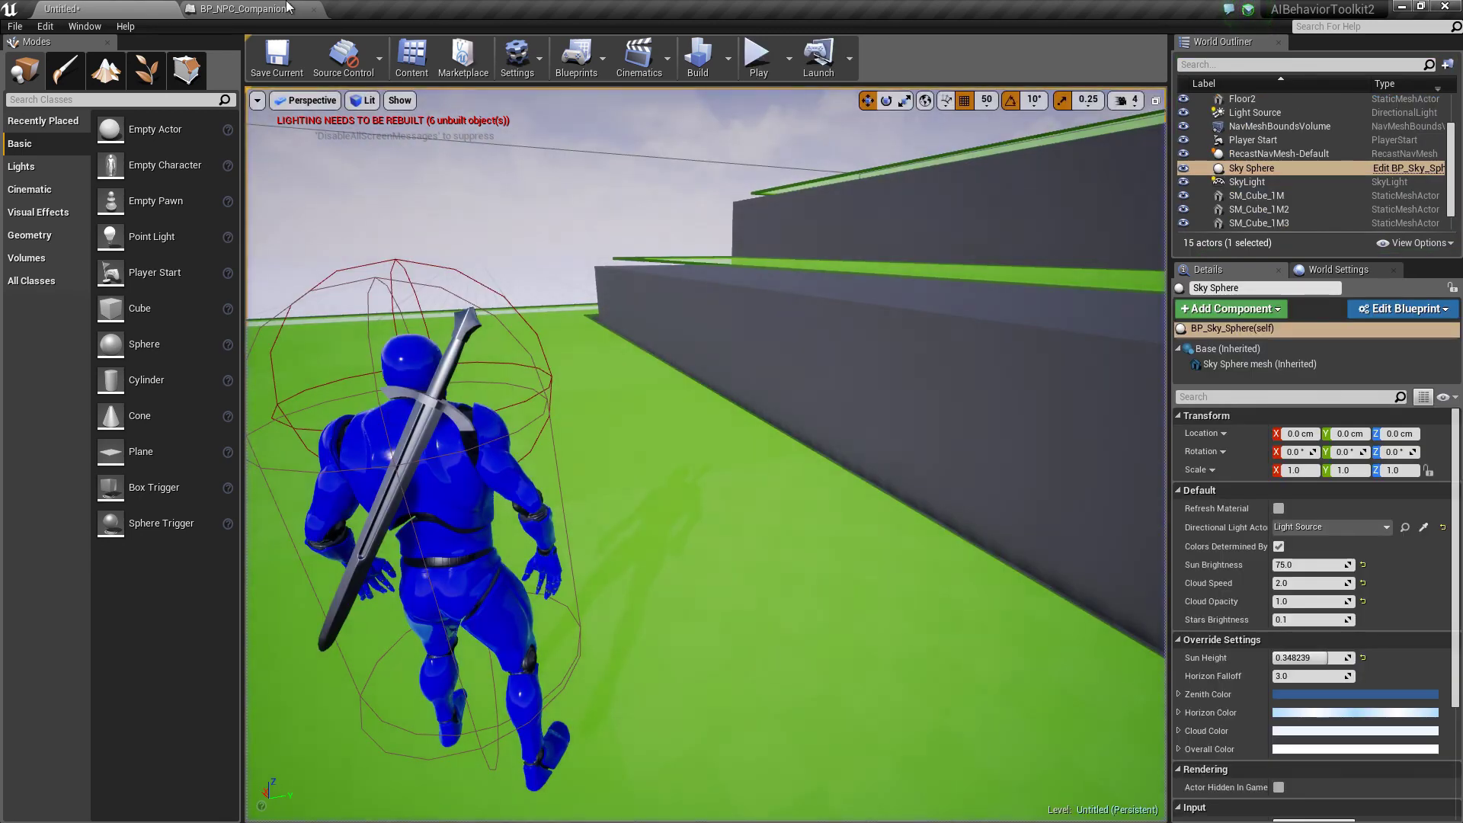
# - Review the Parkour Settings of the BehaviorComponent in the BP_NPC_Companion blueprint
pyautogui.click(261, 8)
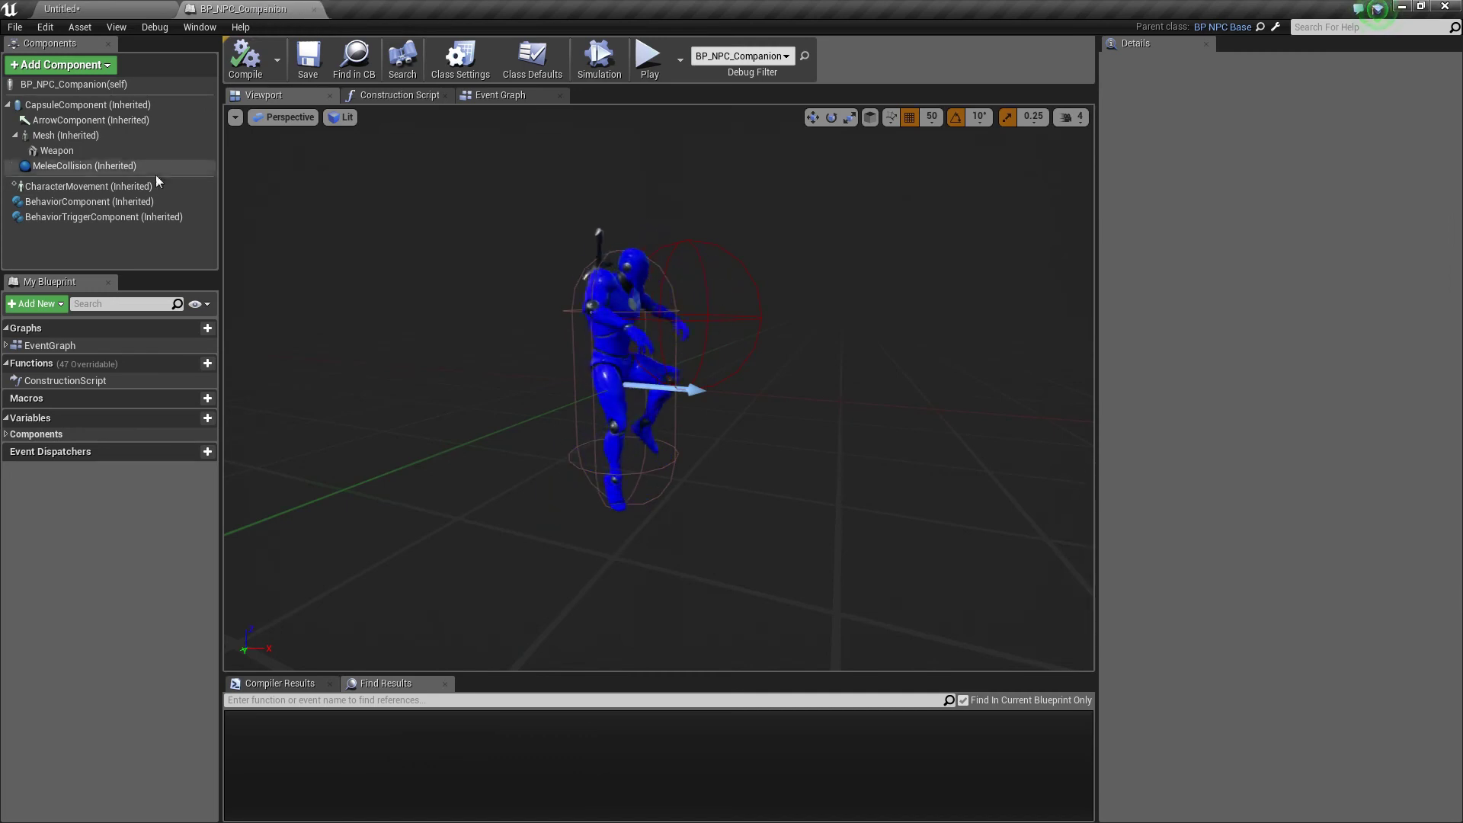
pyautogui.click(89, 201)
pyautogui.scroll(-3, 1211, 465)
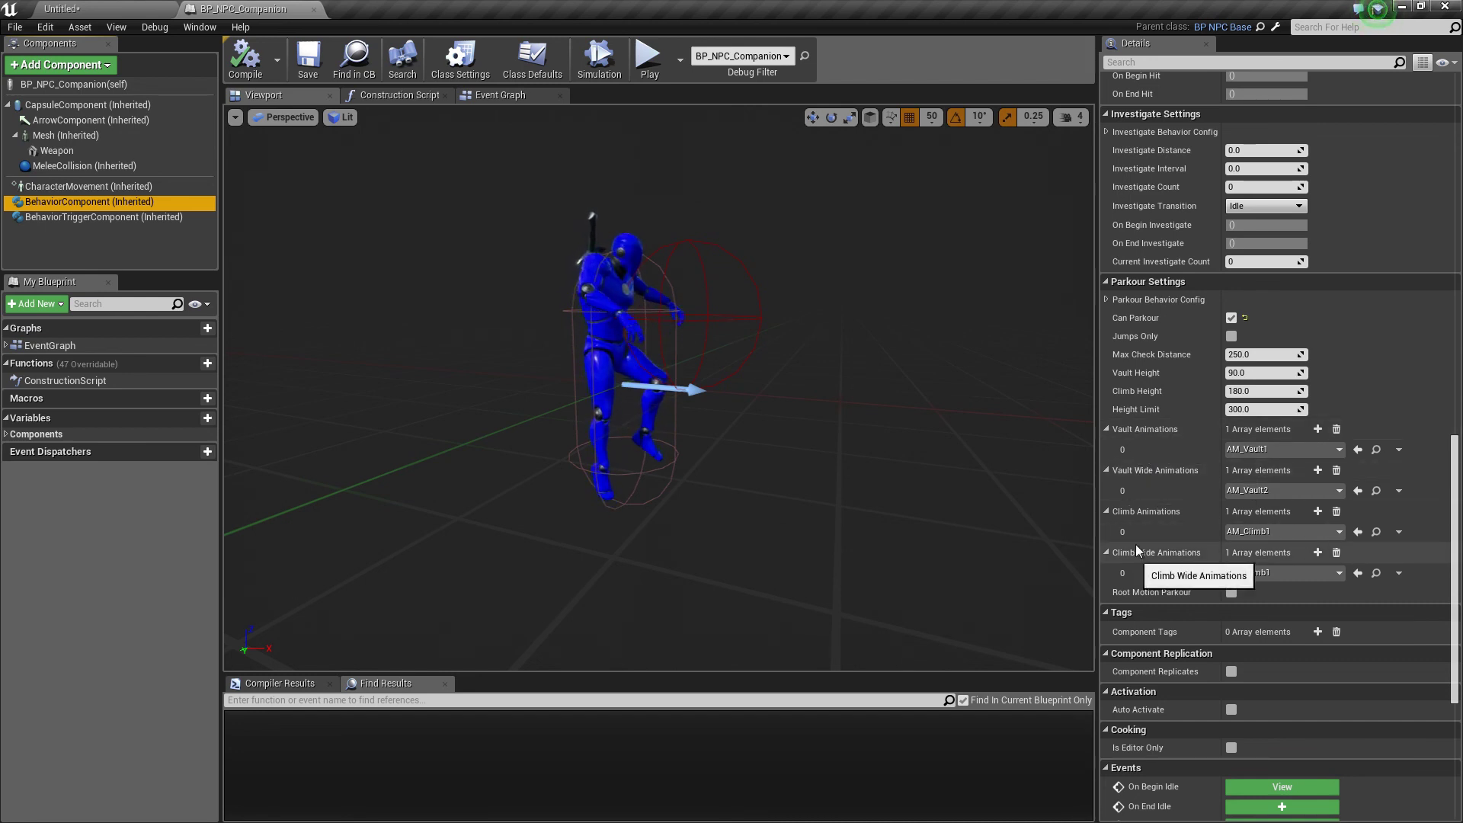
# - Play the level again and take the player over the thin wall and wide block to test the companion's parkour, ending the session
pyautogui.click(131, 6)
pyautogui.click(758, 58)
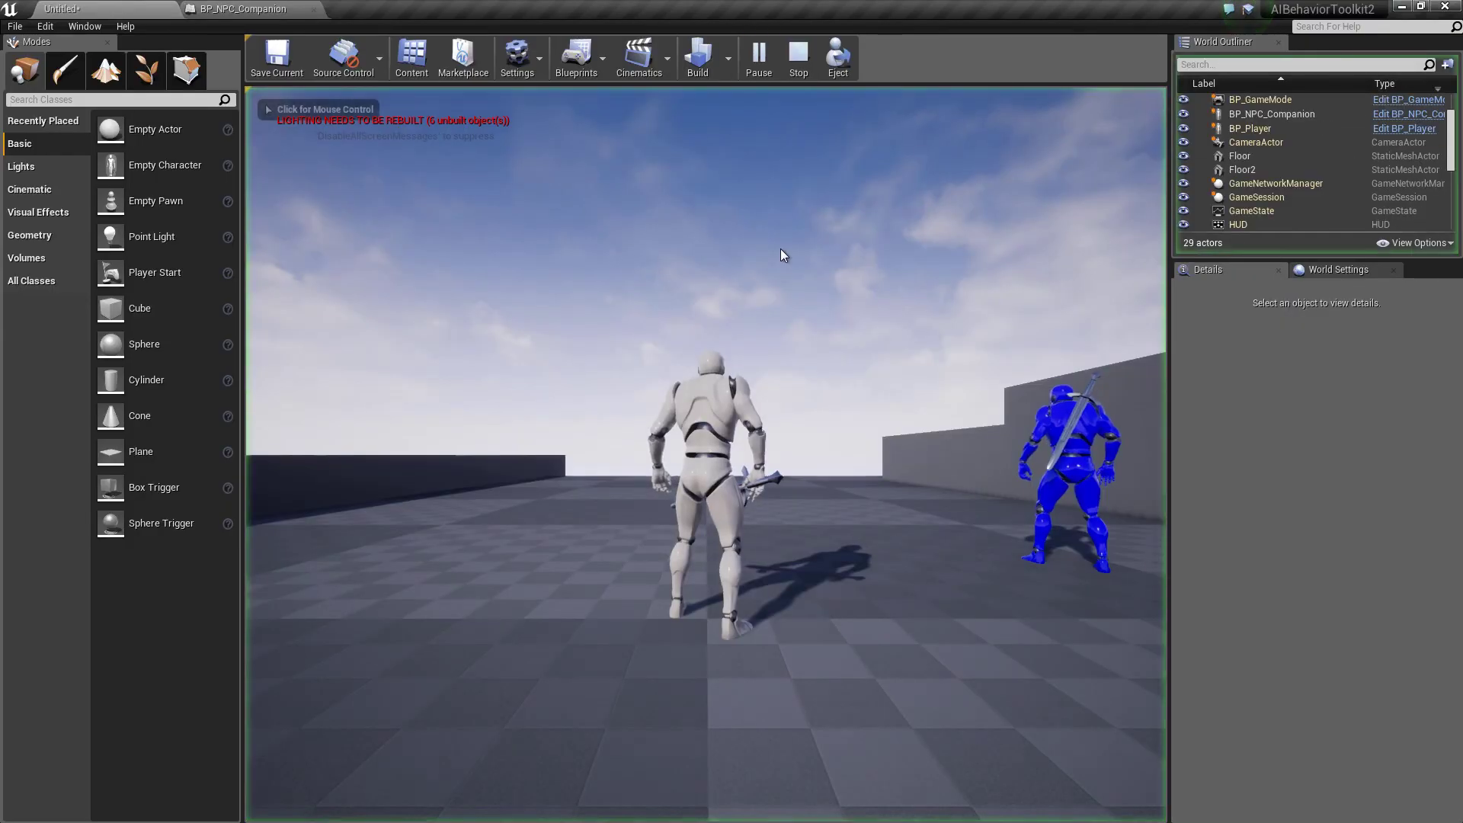
pyautogui.press('w')
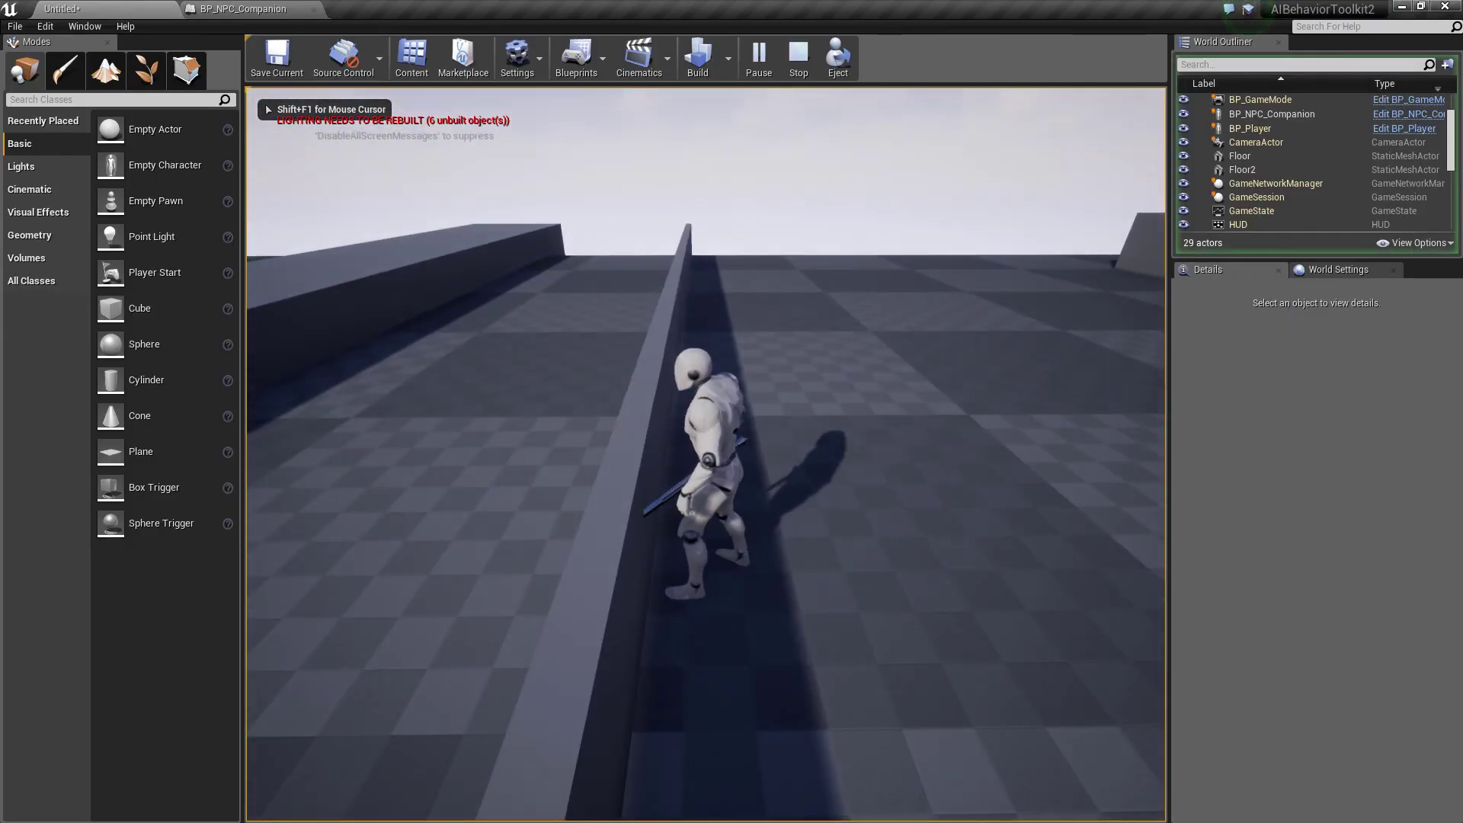
pyautogui.press('w')
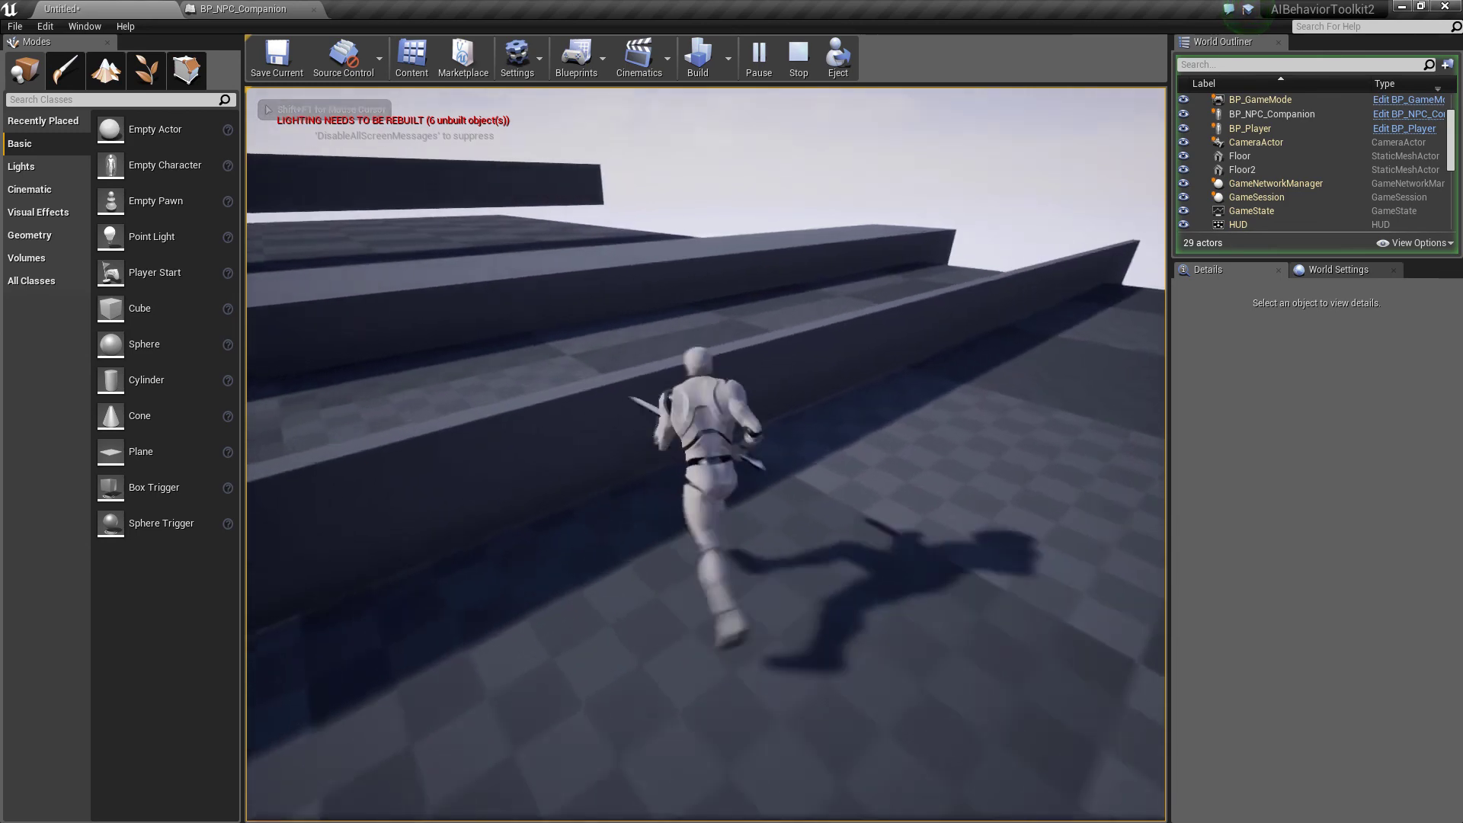
pyautogui.press('space')
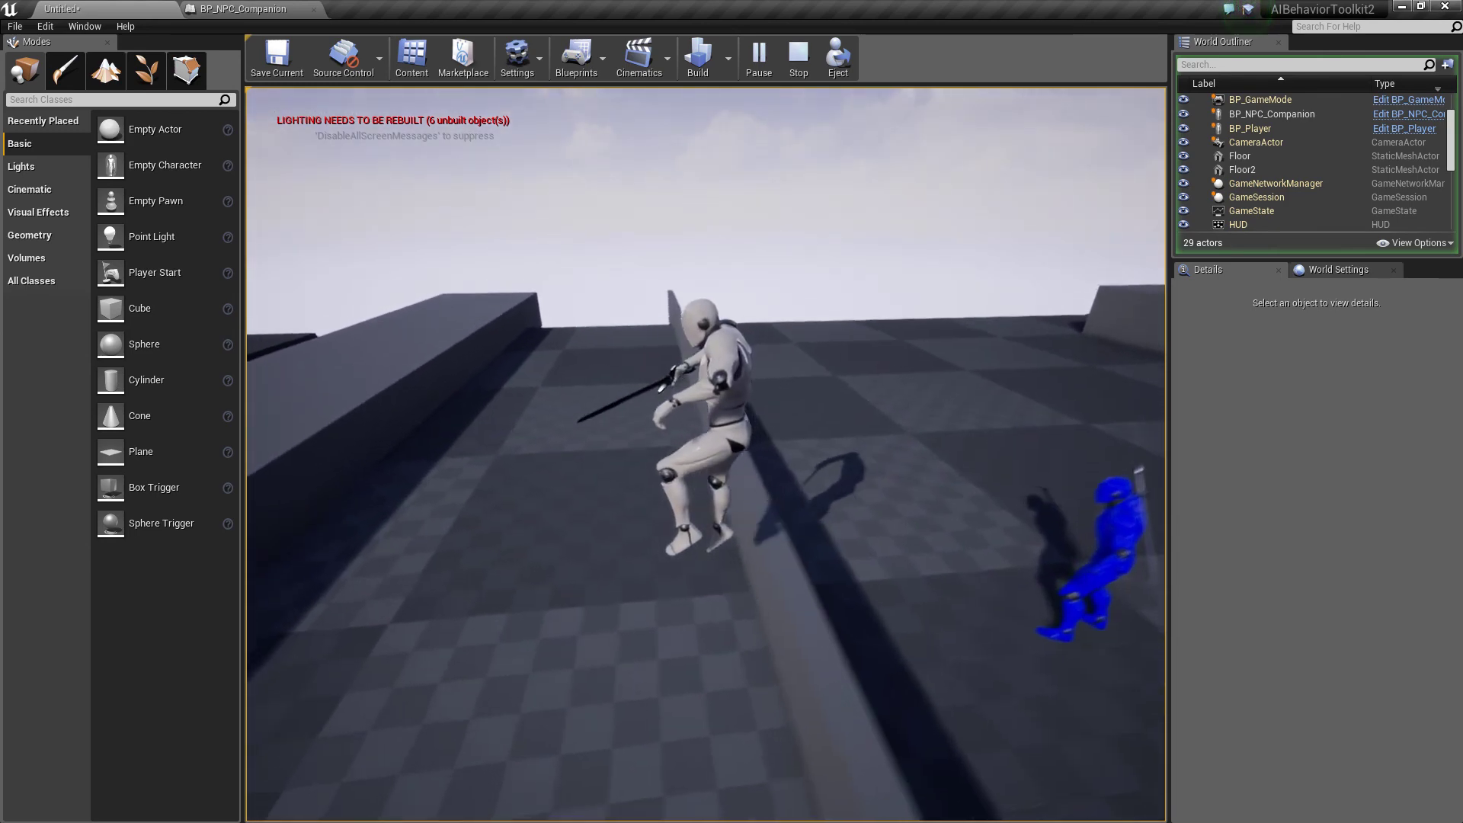
pyautogui.press('w')
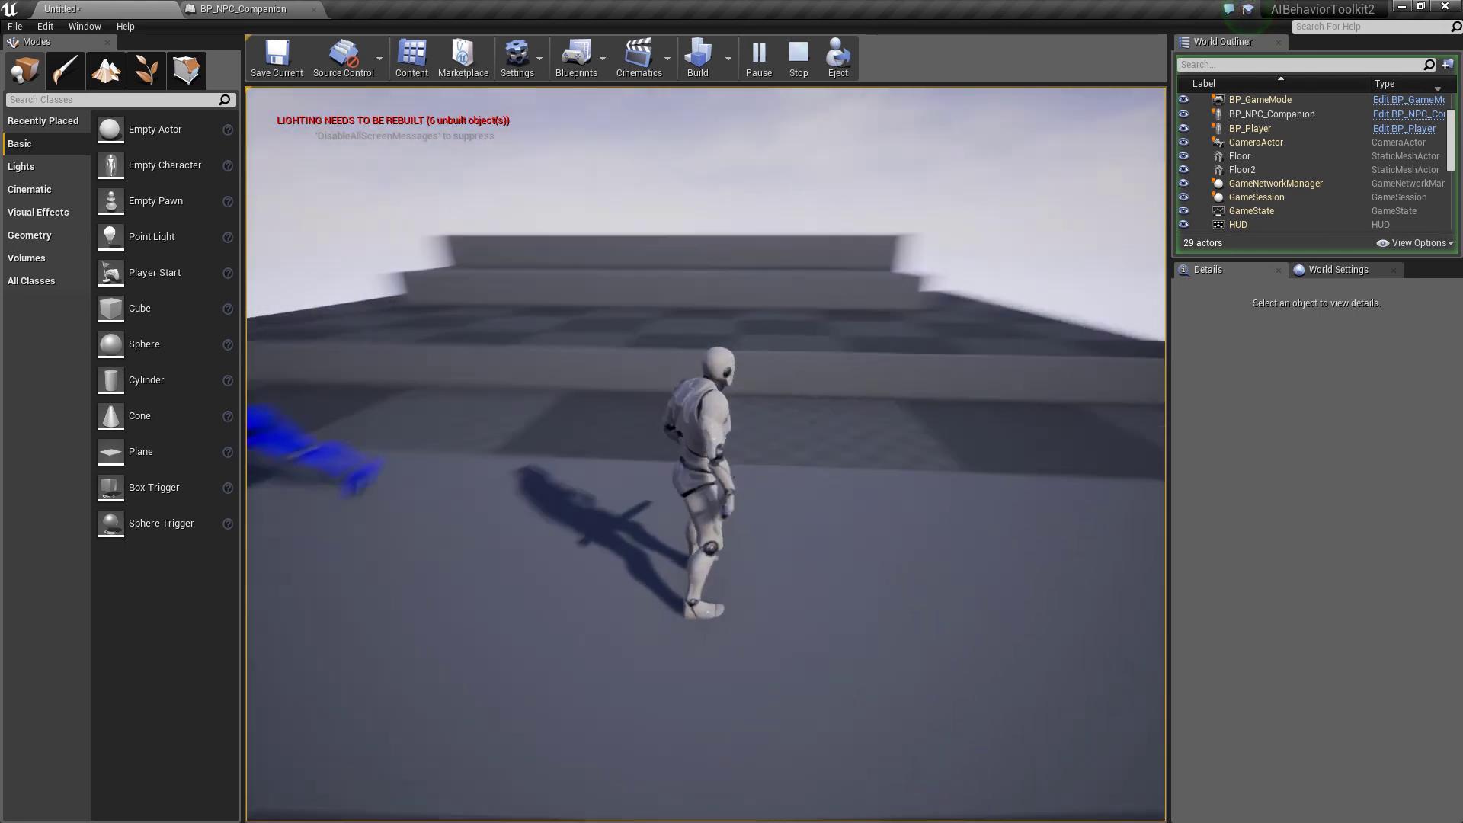
pyautogui.press('Escape')
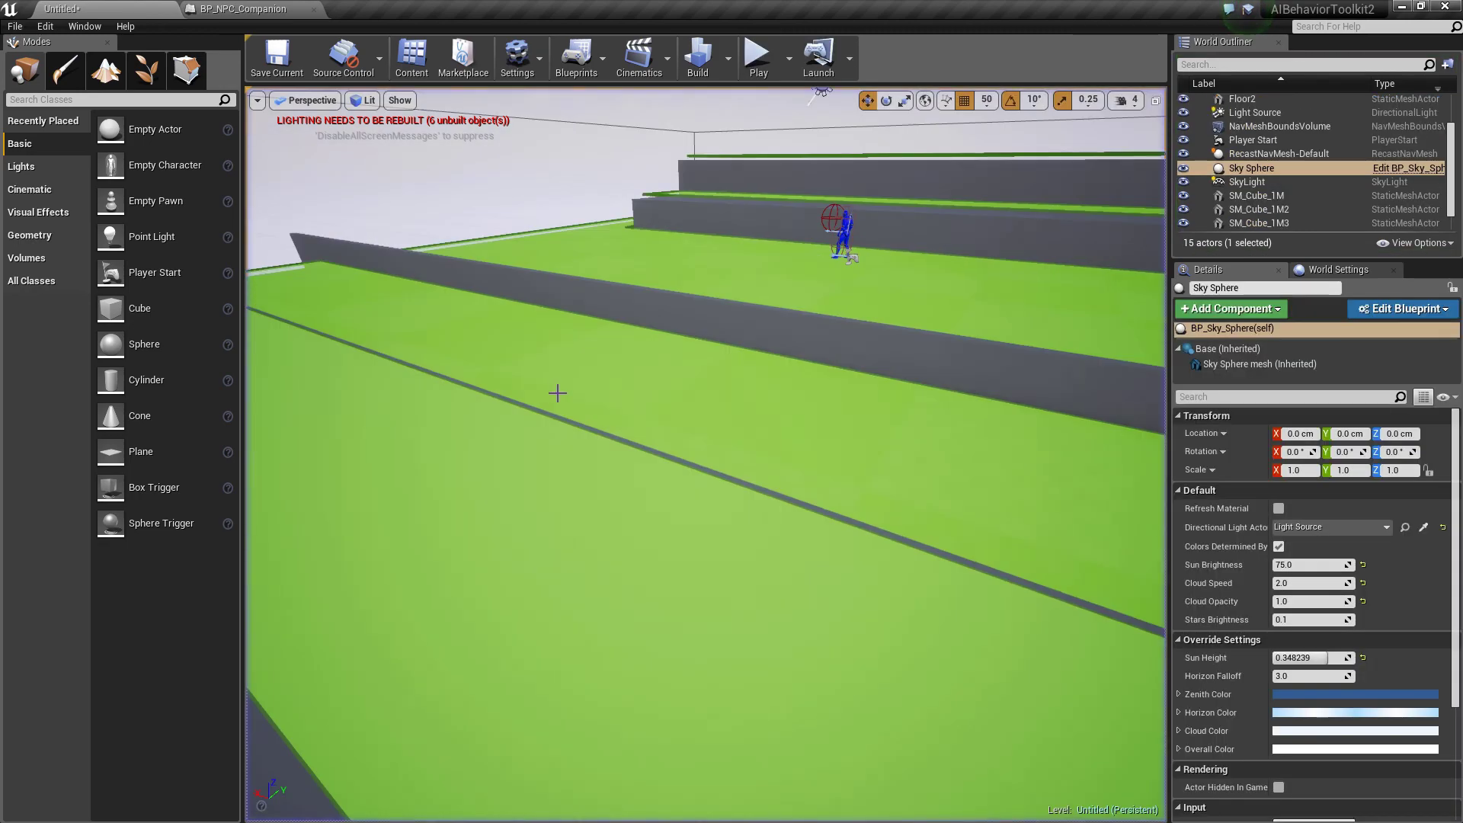
# - Hide the navigation mesh overlay in the level viewport and view the open floor between the steps and the thin wall
pyautogui.moveTo(556, 395); pyautogui.dragTo(759, 358, button='right')
pyautogui.click(759, 359)
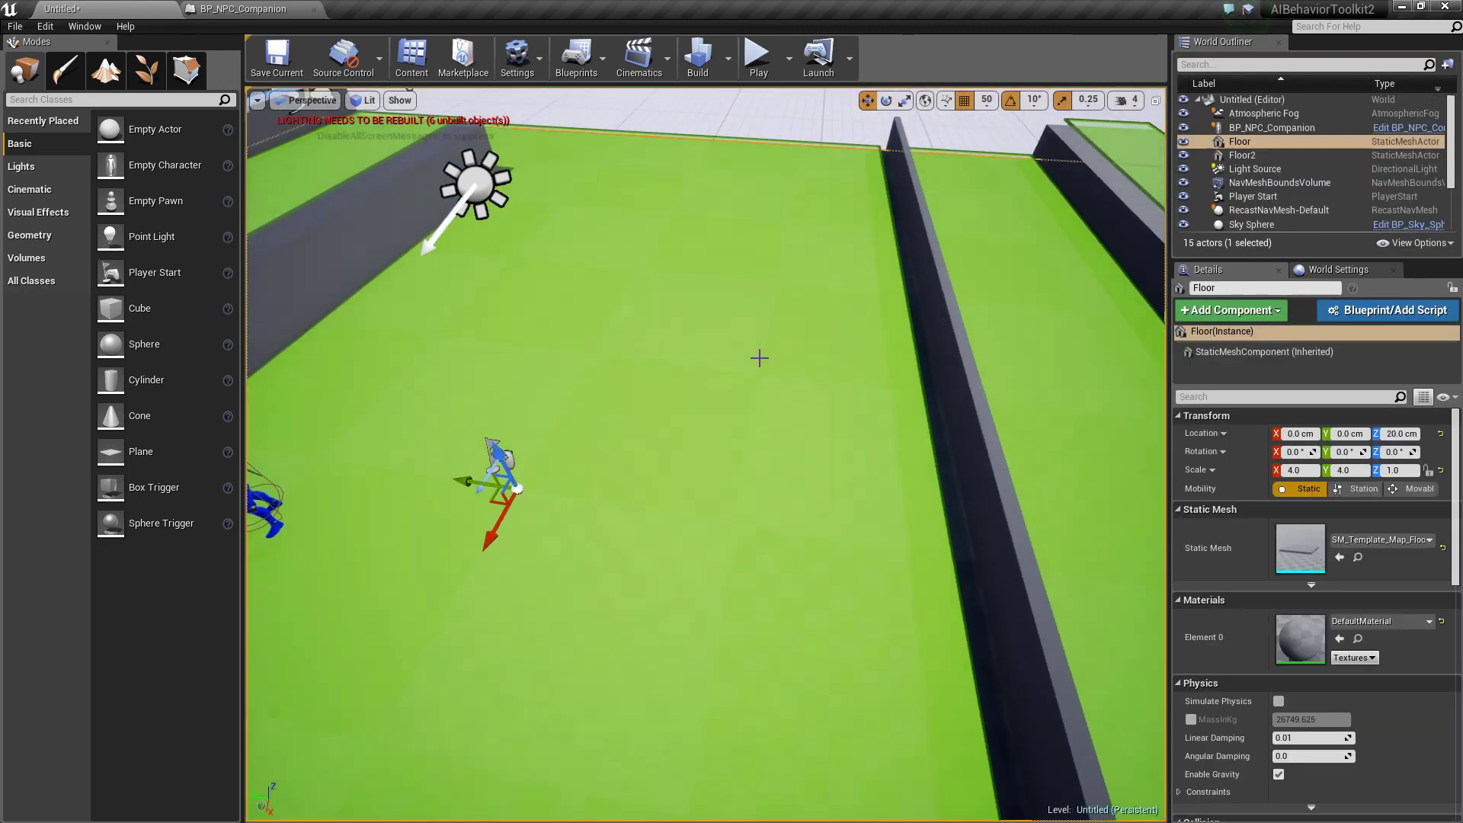
pyautogui.press('p')
pyautogui.moveTo(695, 300); pyautogui.dragTo(587, 287, button='right')
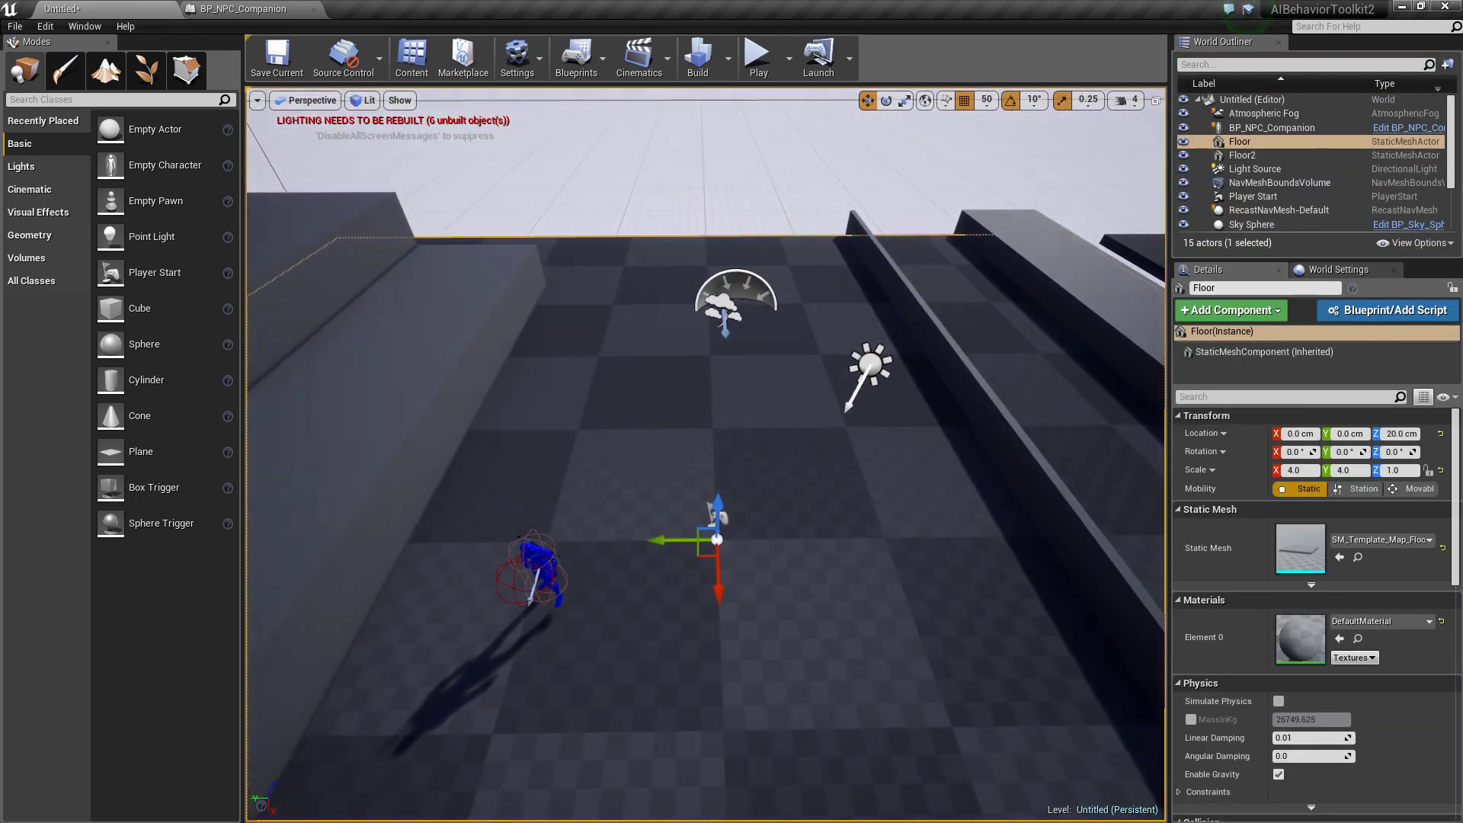
# - Duplicate the lower step block and move the copy onto the open floor at X -400 cm, Y 0 cm
pyautogui.click(343, 247)
pyautogui.moveTo(343, 247); pyautogui.dragTo(415, 266, button='right')
pyautogui.keyDown('alt'); pyautogui.moveTo(424, 379); pyautogui.dragTo(760, 541); pyautogui.keyUp('alt')
pyautogui.moveTo(760, 540); pyautogui.dragTo(659, 655, button='right')
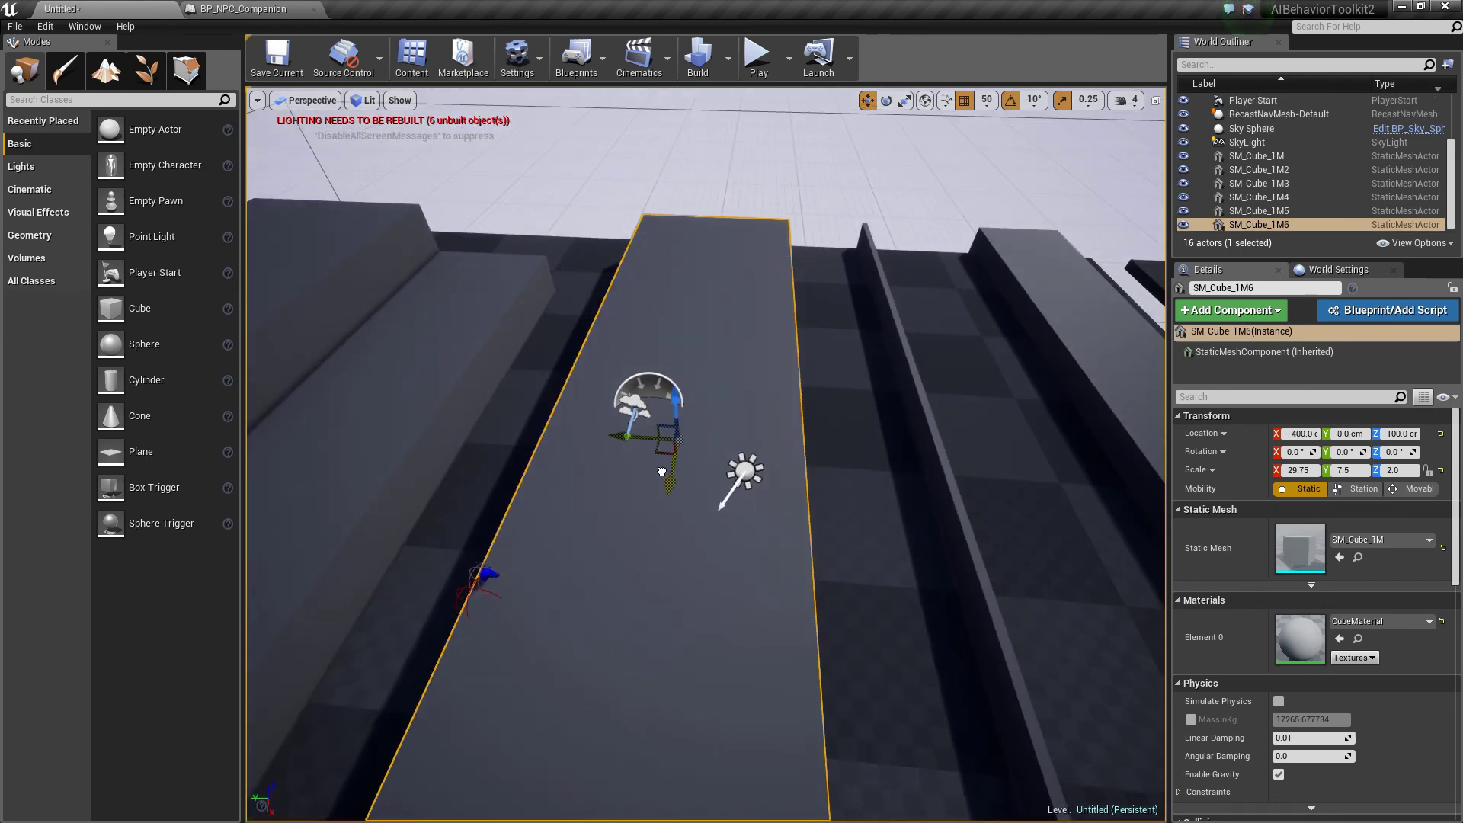
# - Rotate the duplicated block -90° about Z and move it to X -1050 cm so it spans from the steps across the thin wall
pyautogui.moveTo(684, 480); pyautogui.dragTo(771, 424)
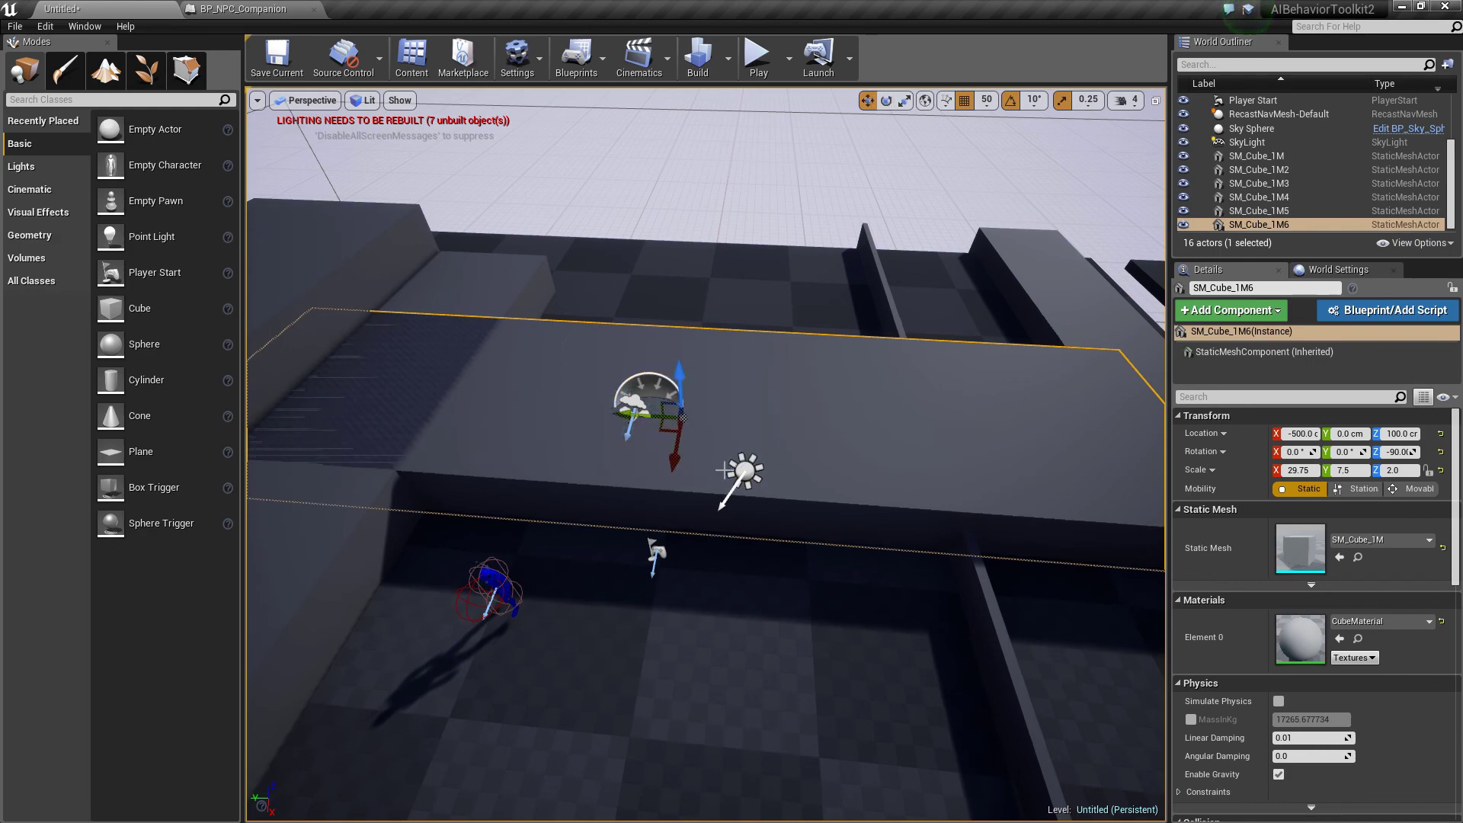
pyautogui.moveTo(724, 470); pyautogui.dragTo(686, 460, button='right')
pyautogui.moveTo(683, 442); pyautogui.dragTo(845, 351)
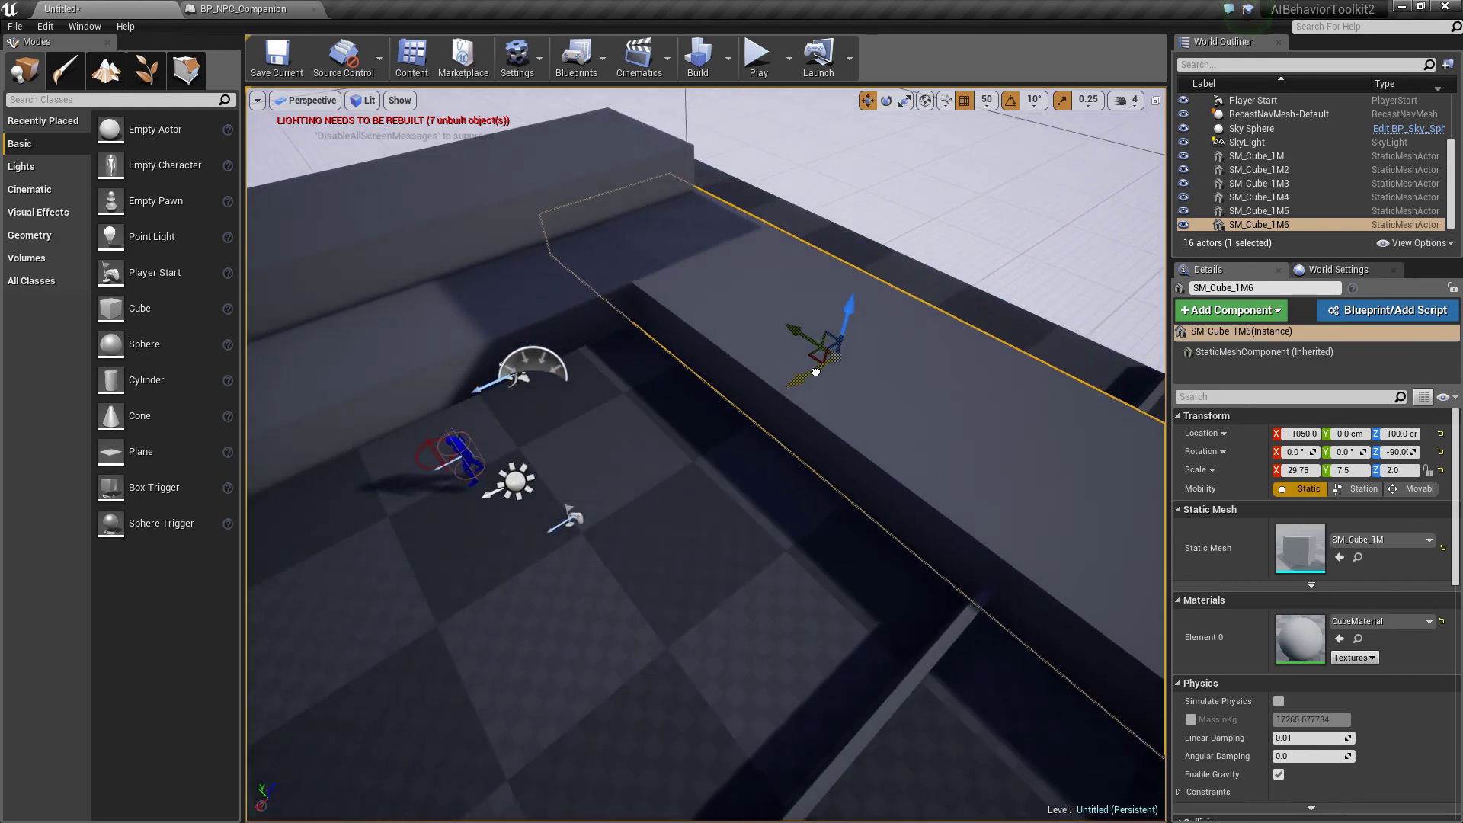
# - Play the level, climb the player onto the new connecting block, run along it and jump off to test the companion's following
pyautogui.click(758, 55)
pyautogui.press('w')
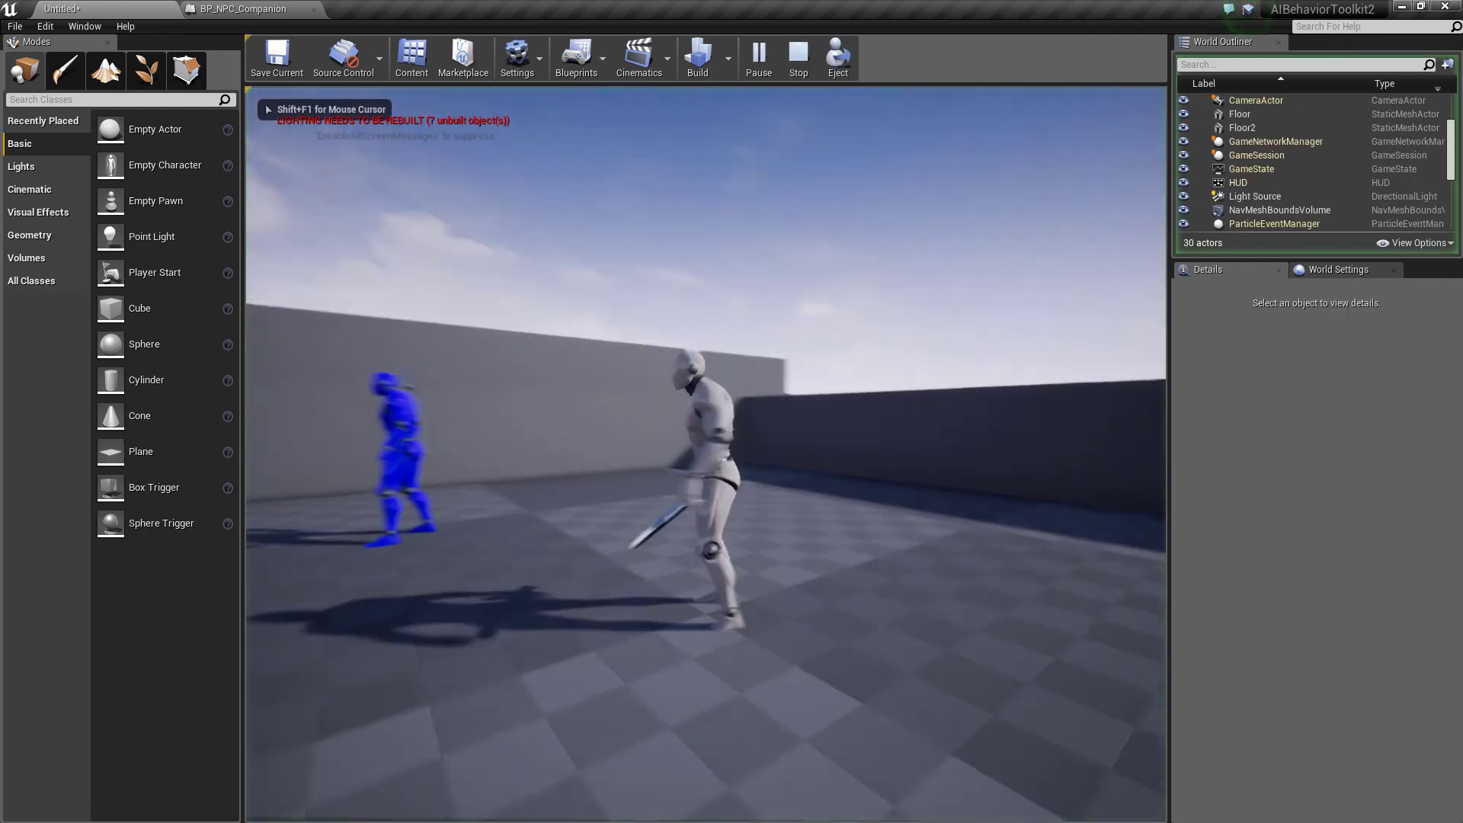
pyautogui.press('space')
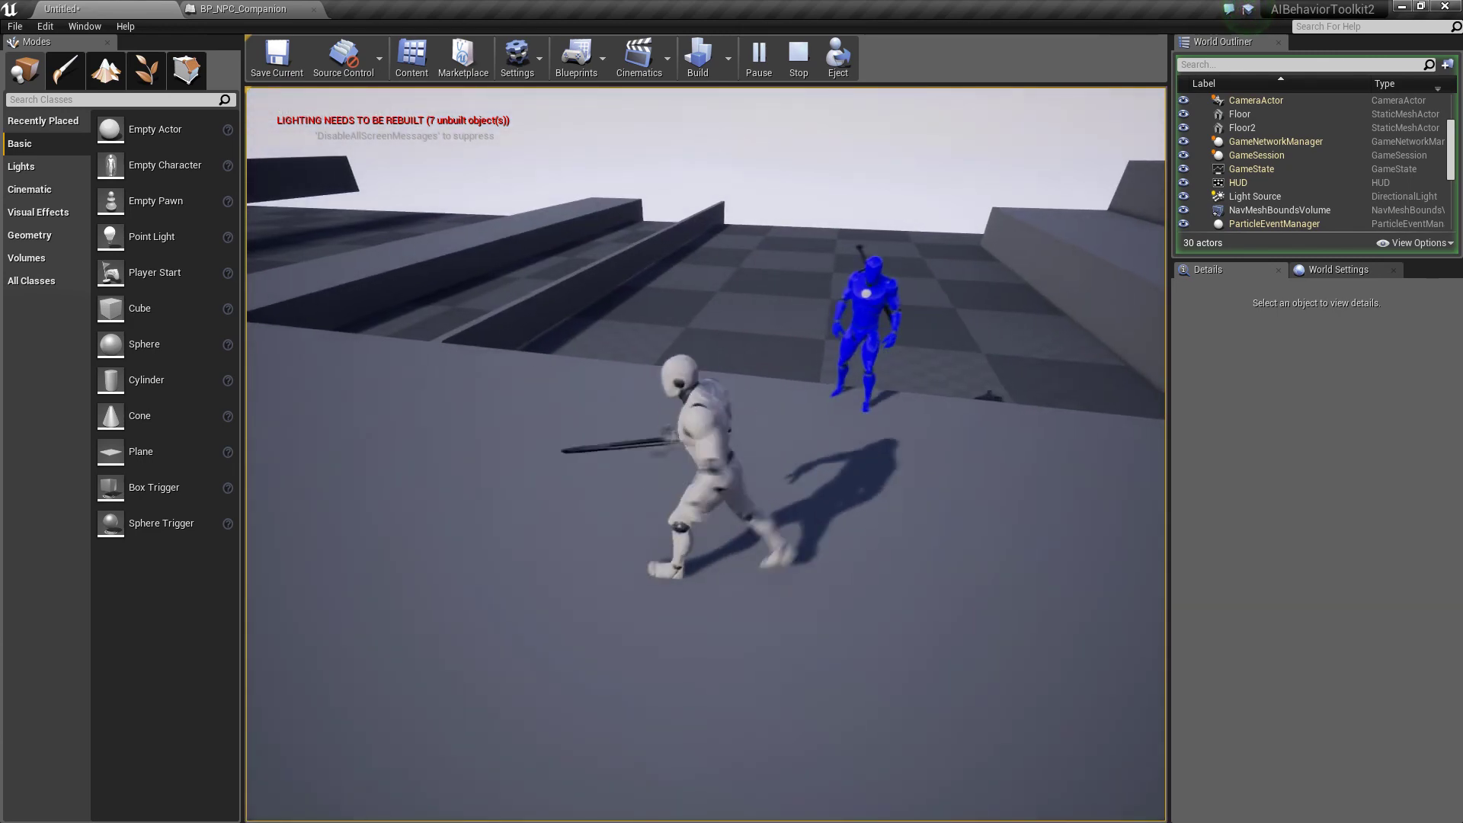
pyautogui.press('w')
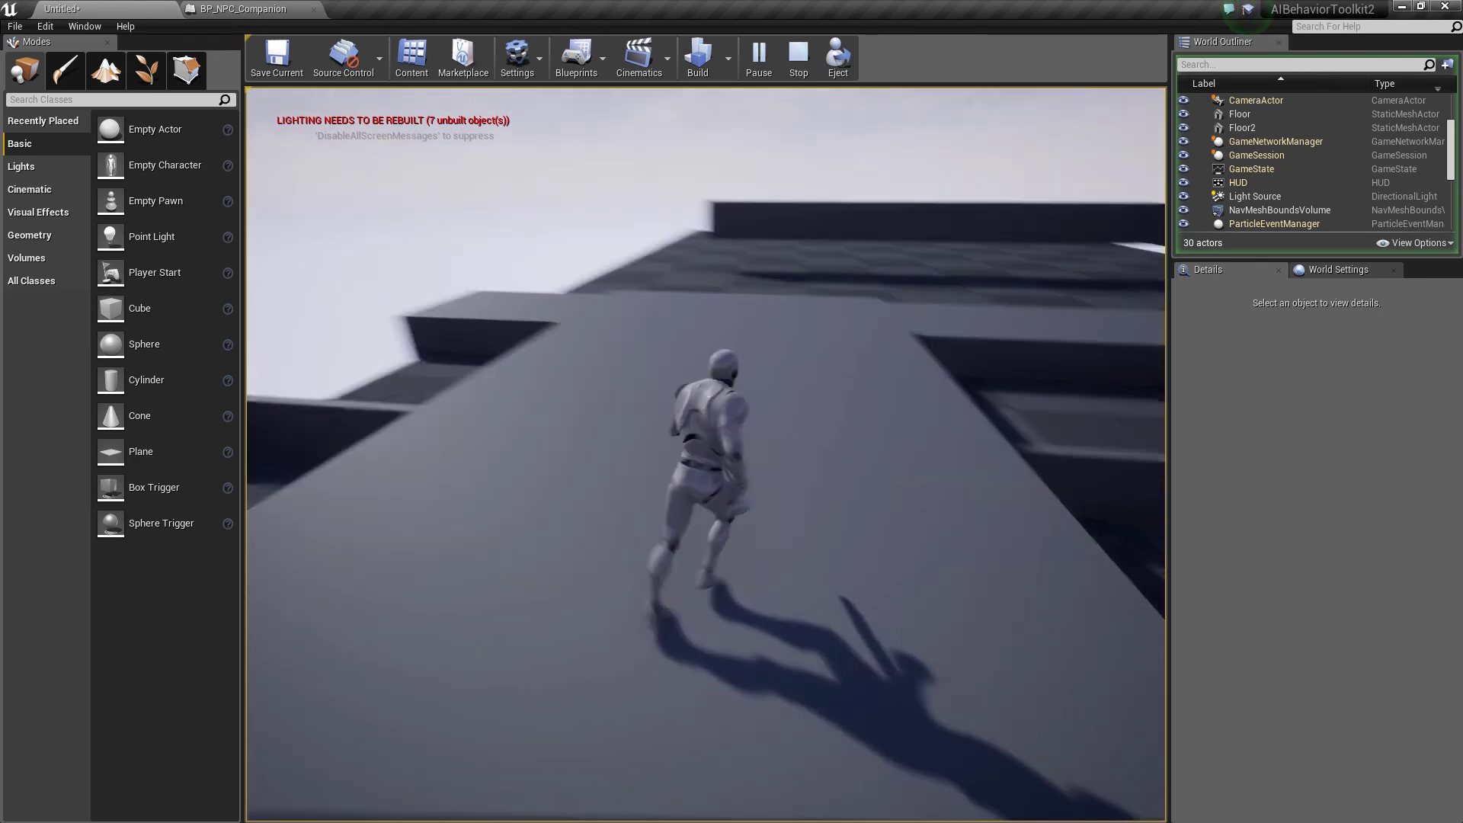
pyautogui.press('a')
pyautogui.press('w')
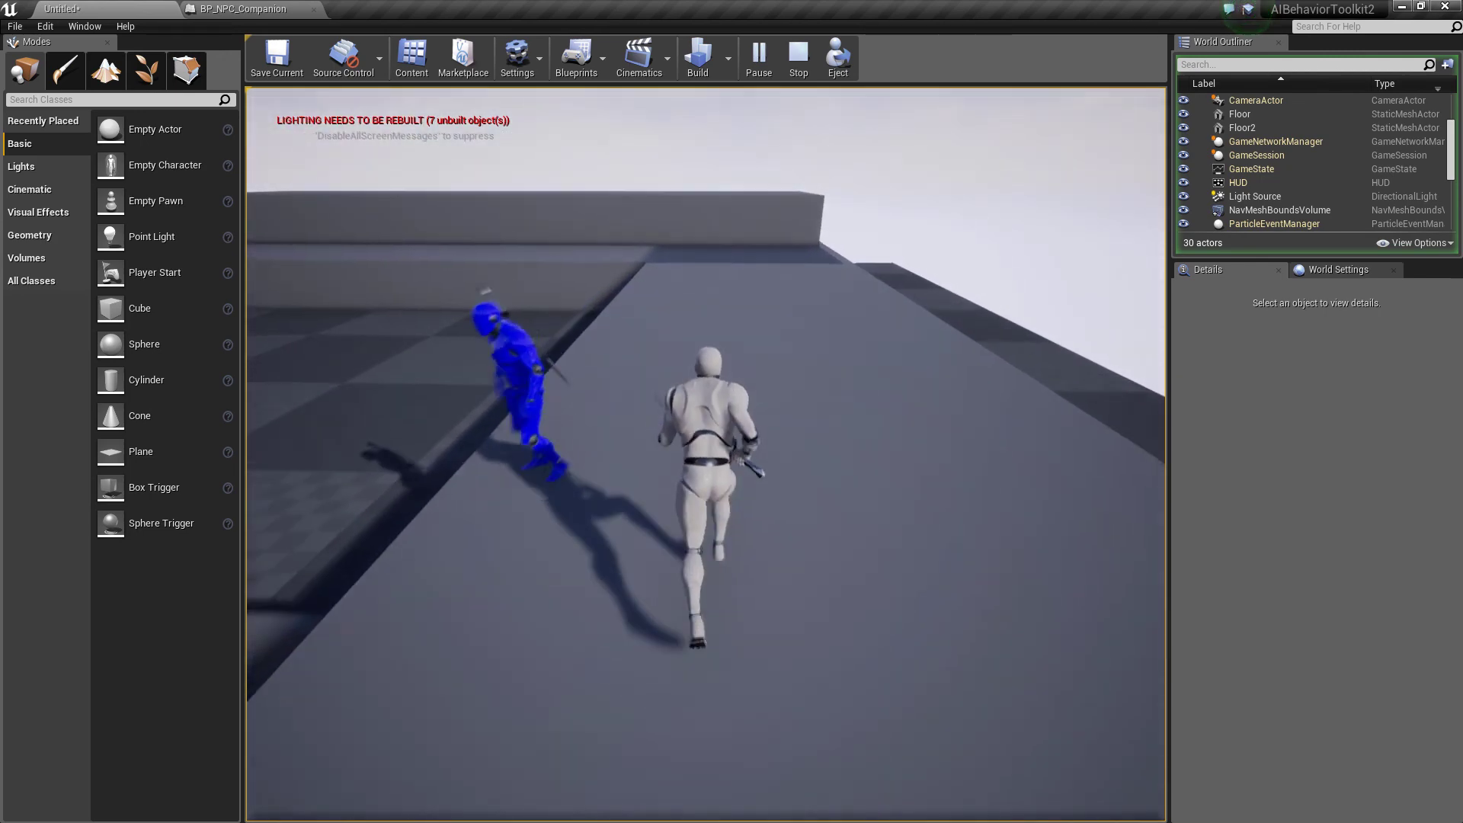
pyautogui.press('d')
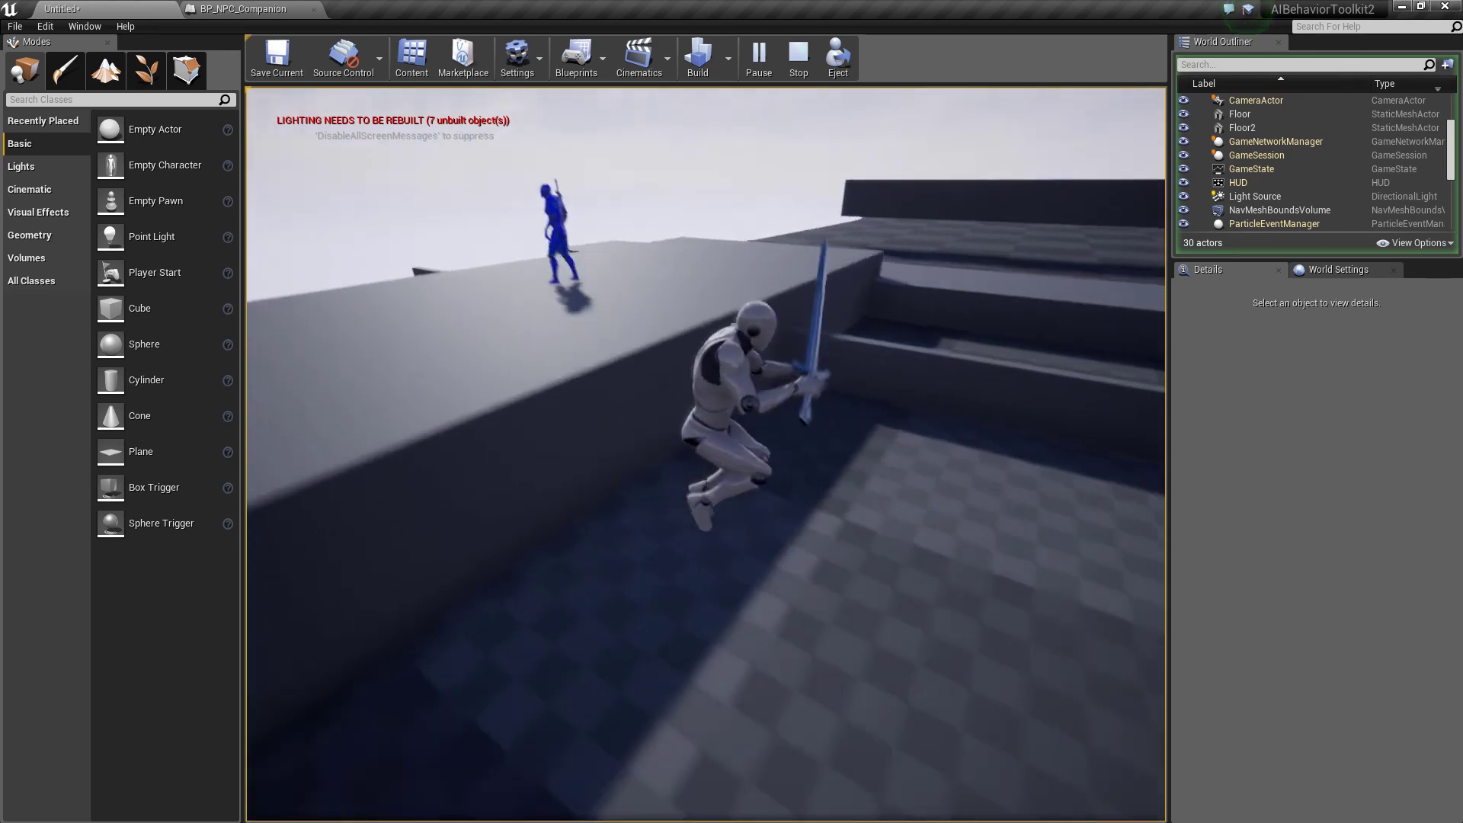